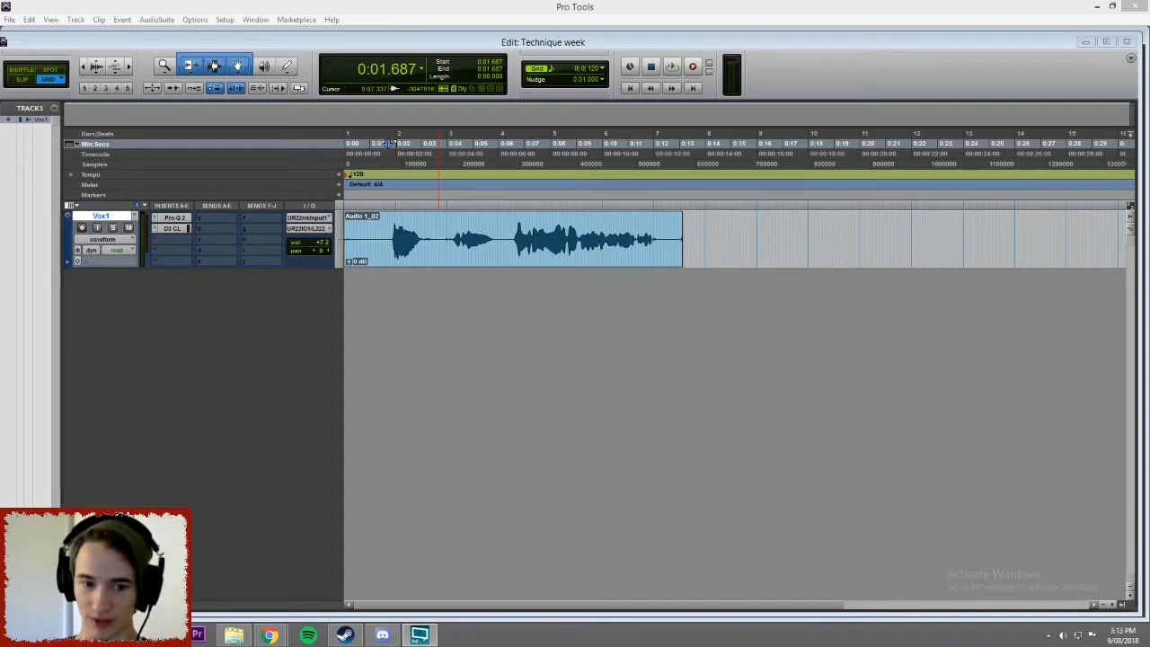
Play back the original vocal on the Vox1 track from 0:01.875.
click(397, 143)
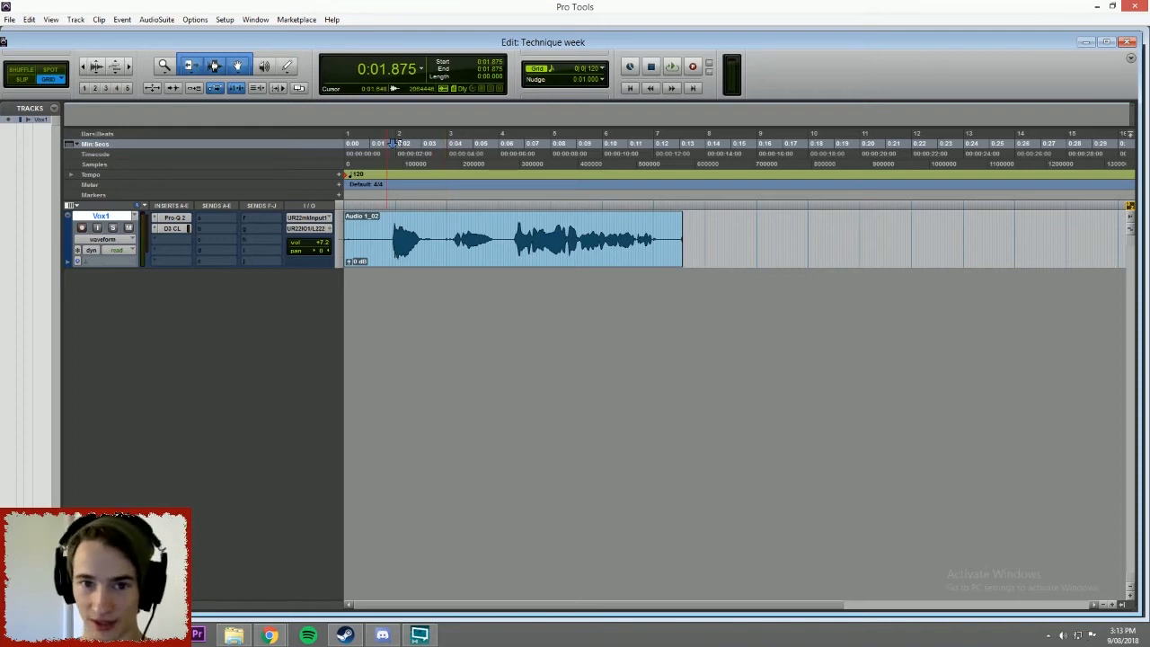
key(space)
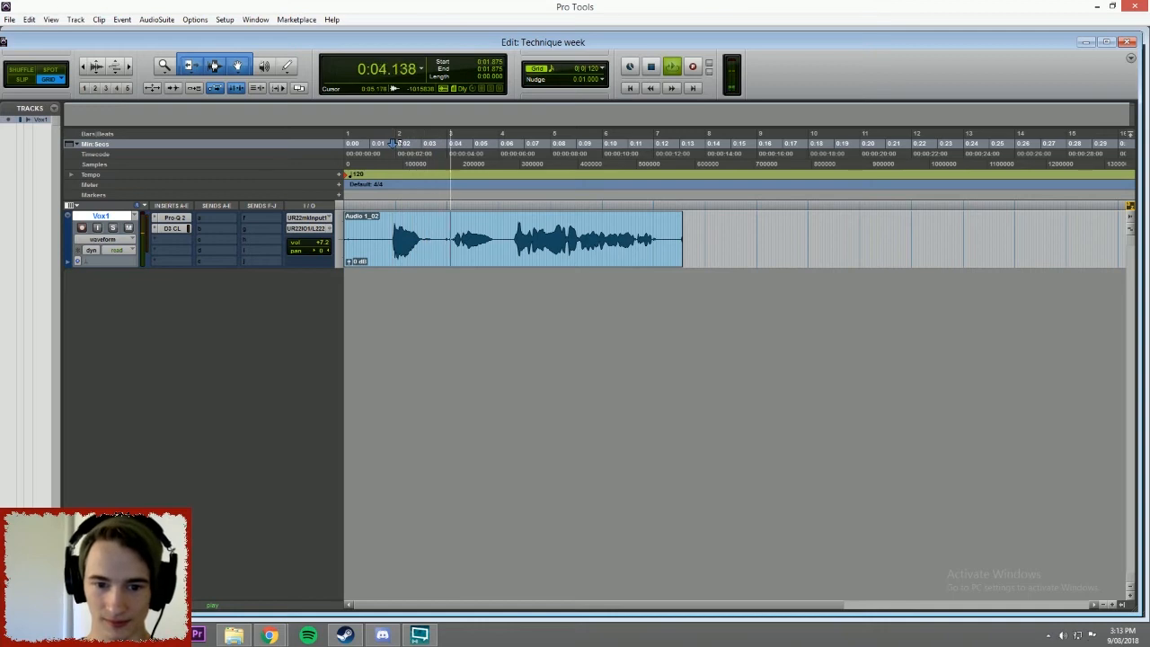
key(space)
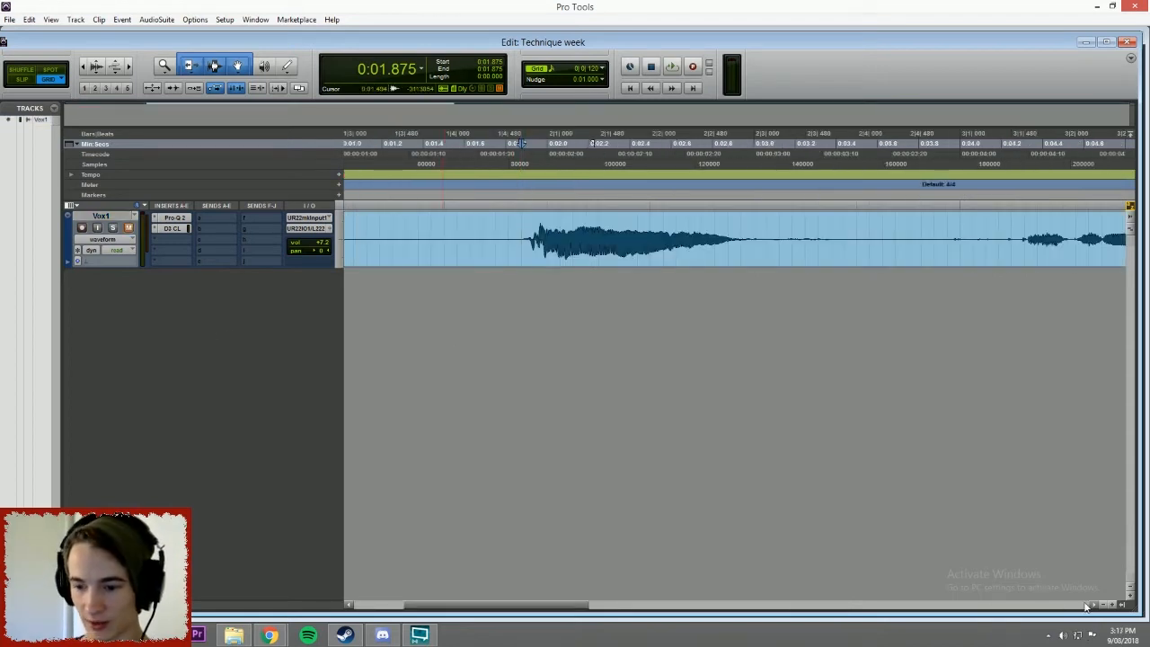
Duplicate the Vox1 track once with all its data and unmute the duplicate.
click(1108, 605)
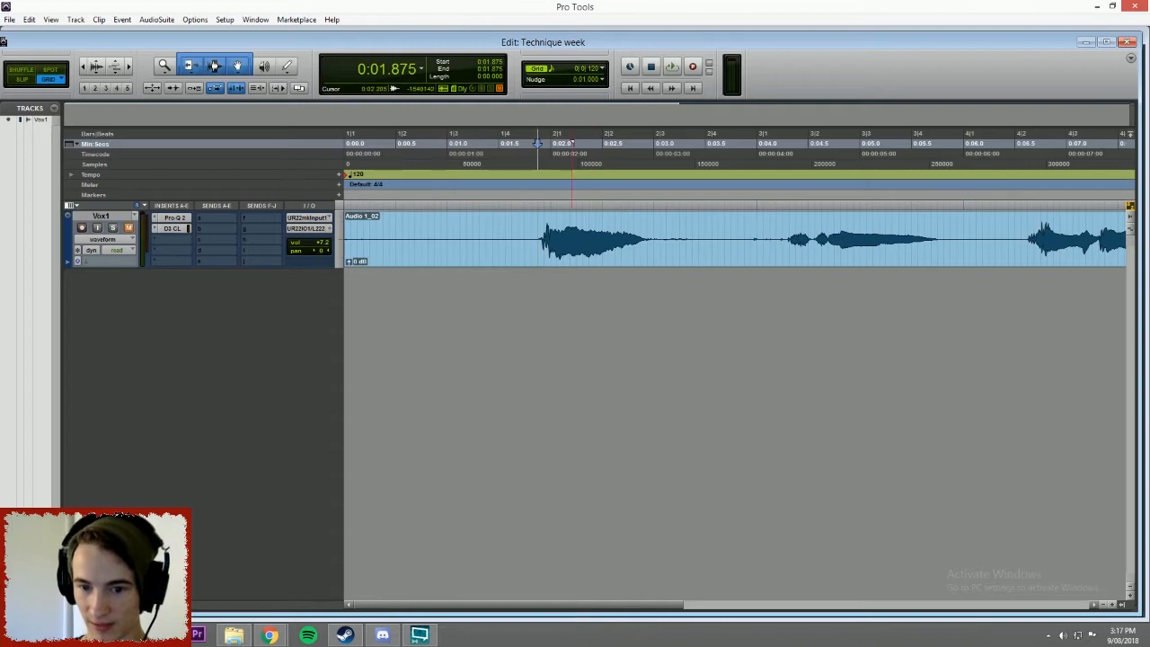
right_click(117, 215)
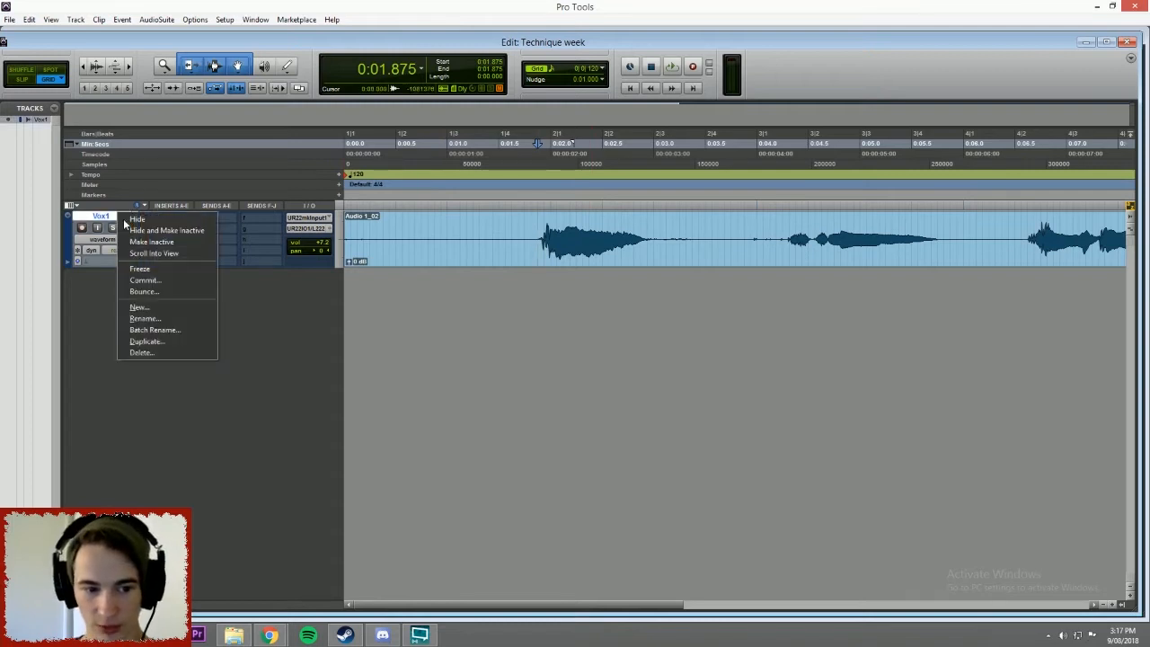
click(181, 341)
click(632, 316)
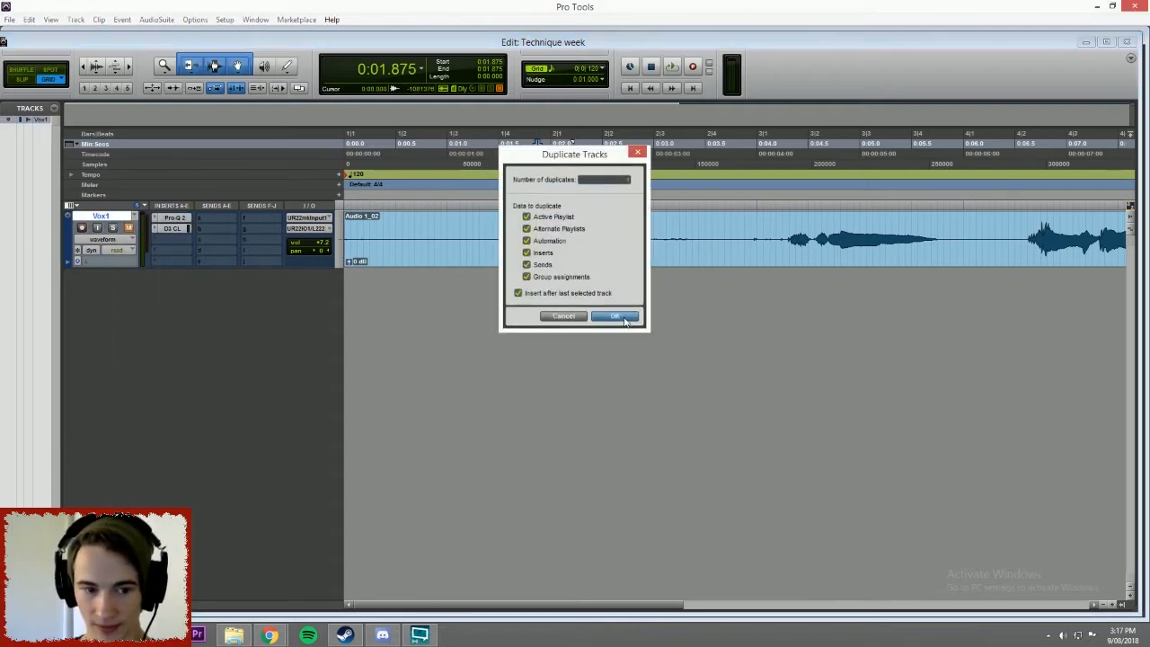
click(119, 217)
click(128, 286)
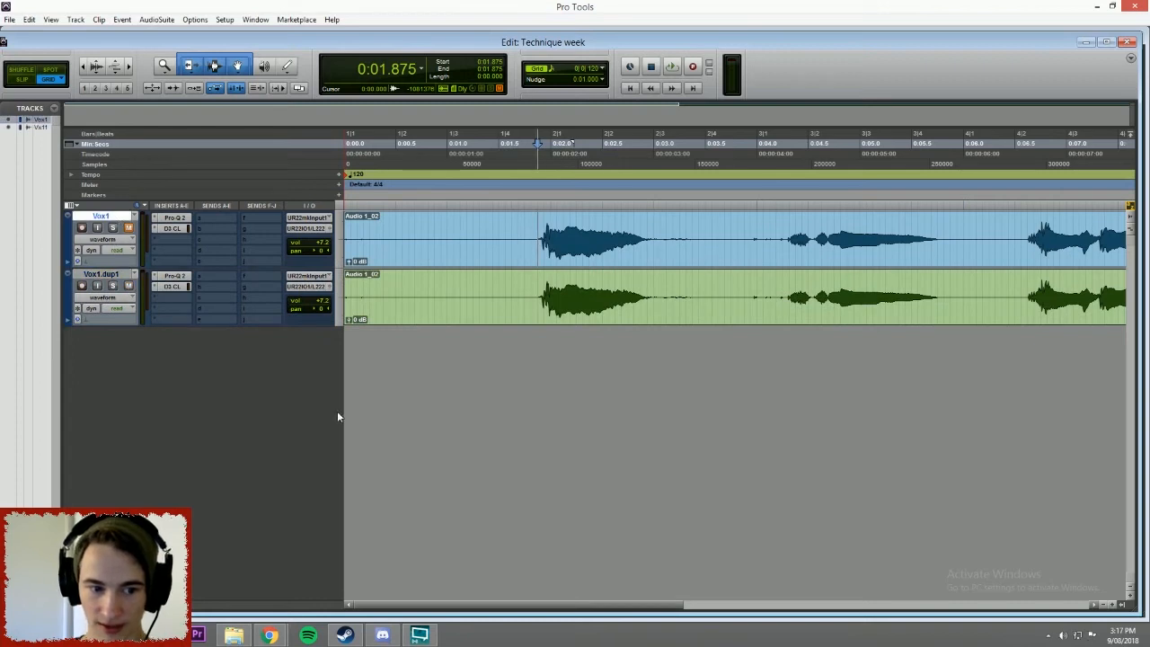
Separate the first vocal phrase on the Vox1.dup1 track into its own clip, from 0:01.875 to 0:03.062.
drag(516, 605, 521, 548)
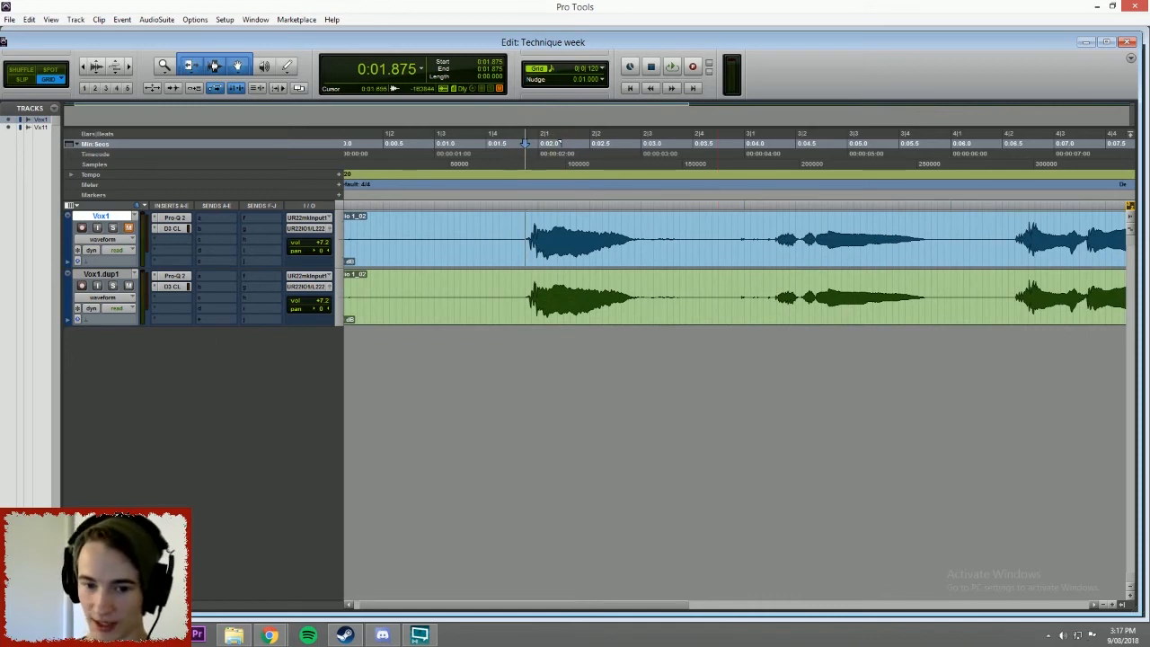
click(1112, 605)
drag(451, 284, 695, 284)
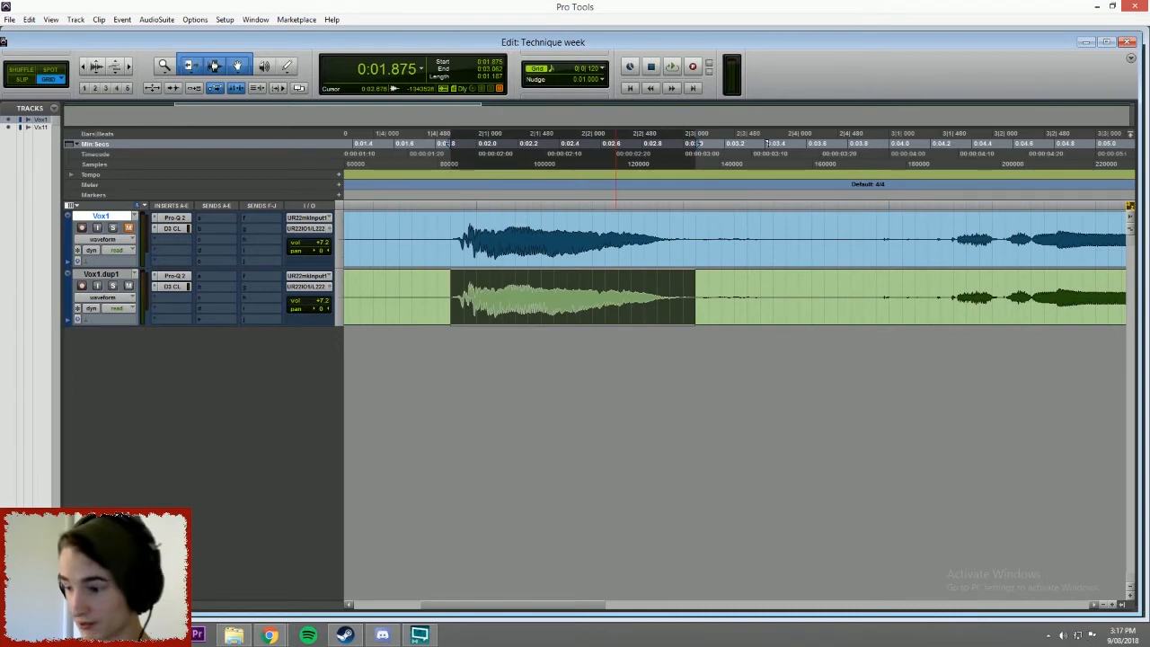
key(space)
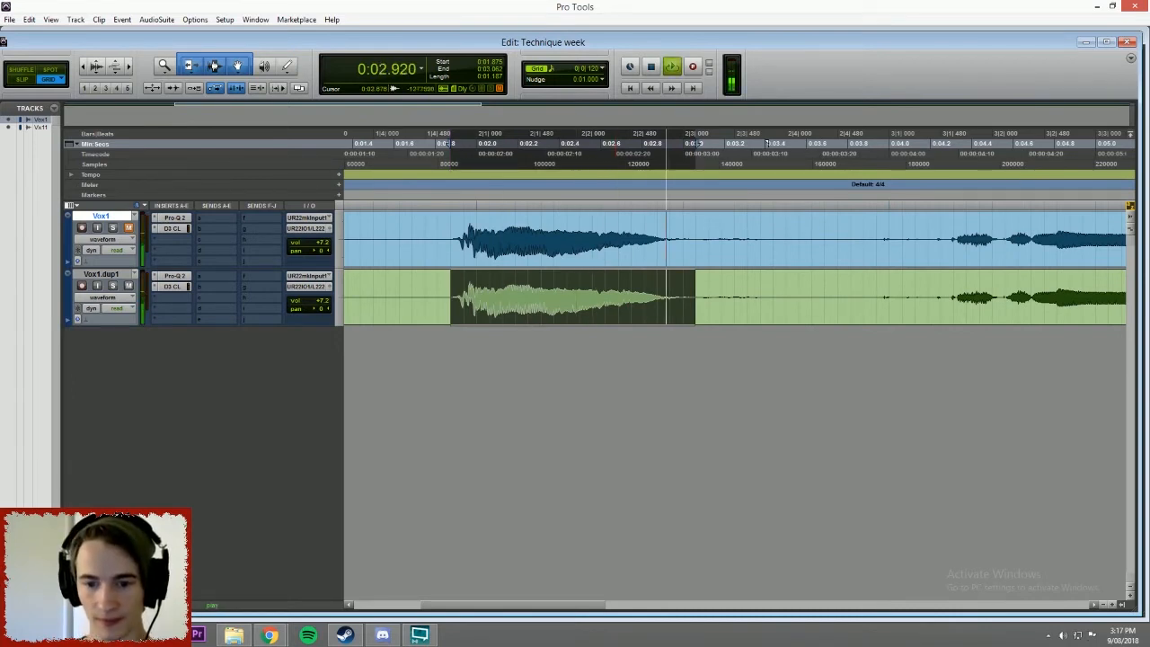
key(ctrl+e)
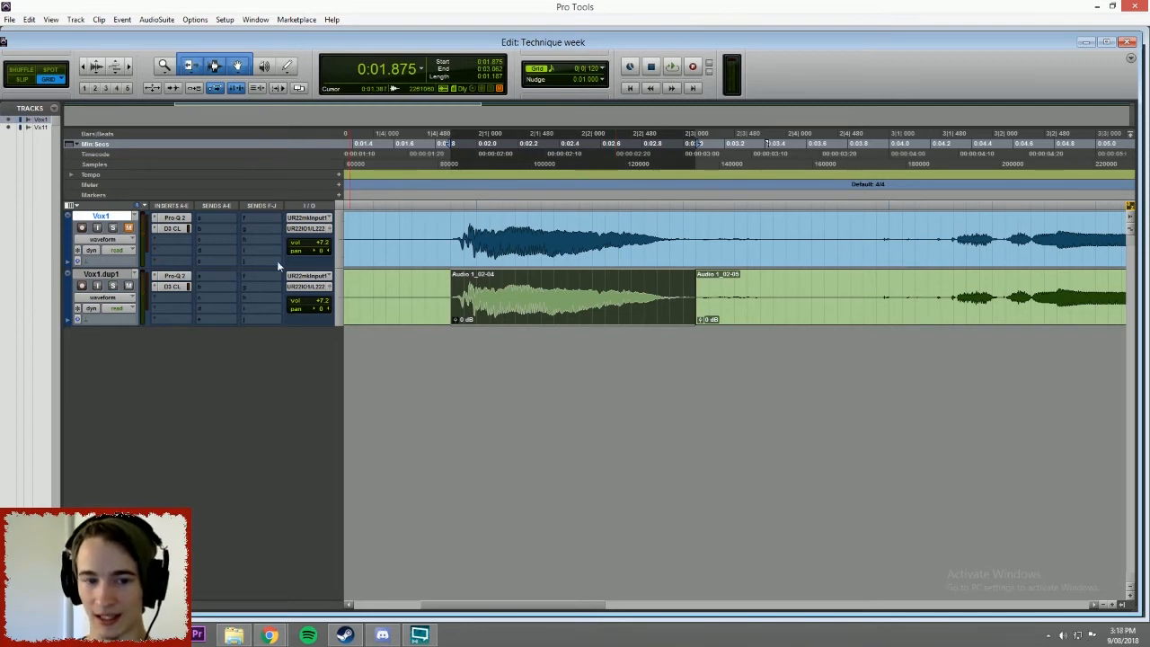
Reverse the separated vocal clip on Vox1.dup1 with the AudioSuite Reverse process and audition it.
click(156, 19)
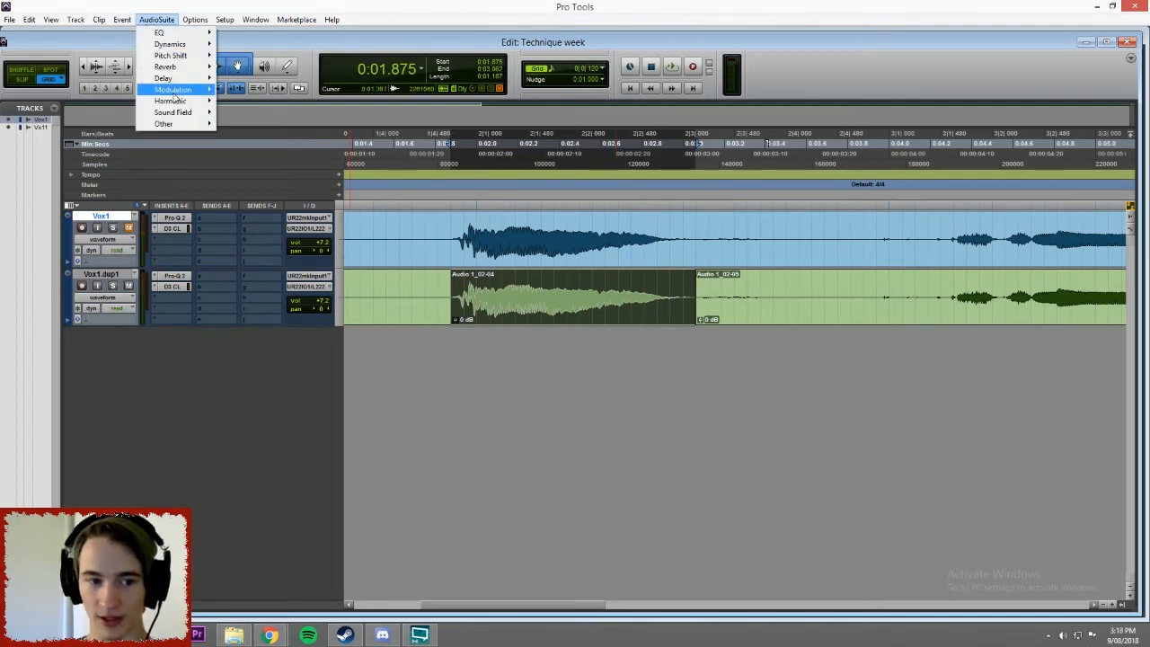
mouse_move(187, 124)
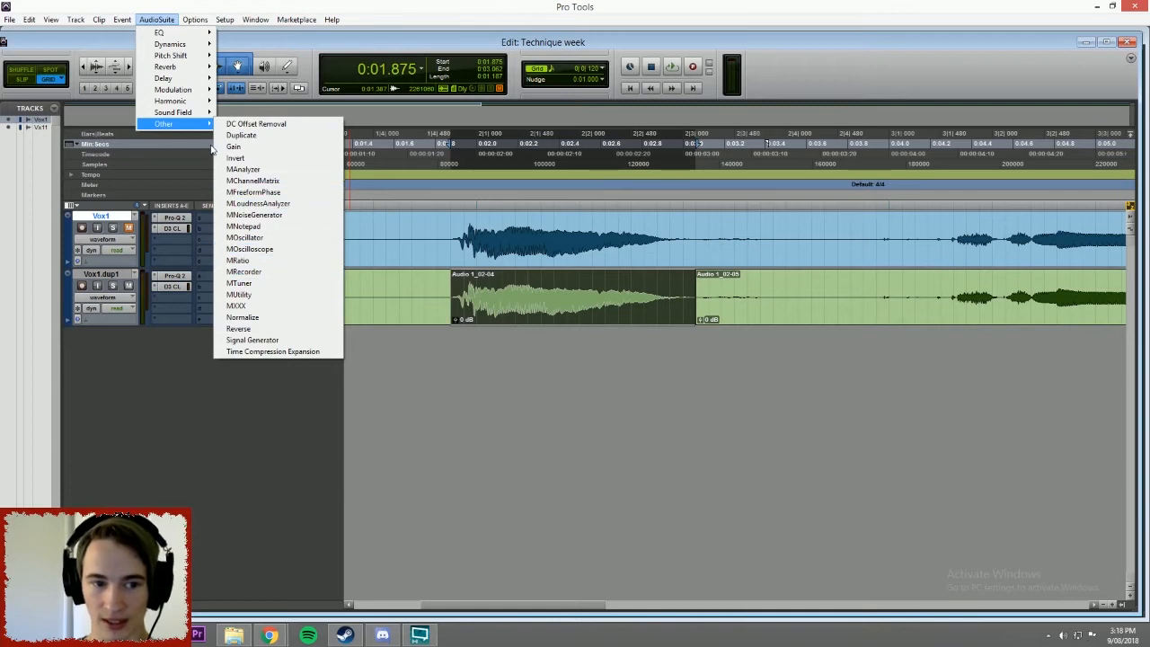
click(238, 329)
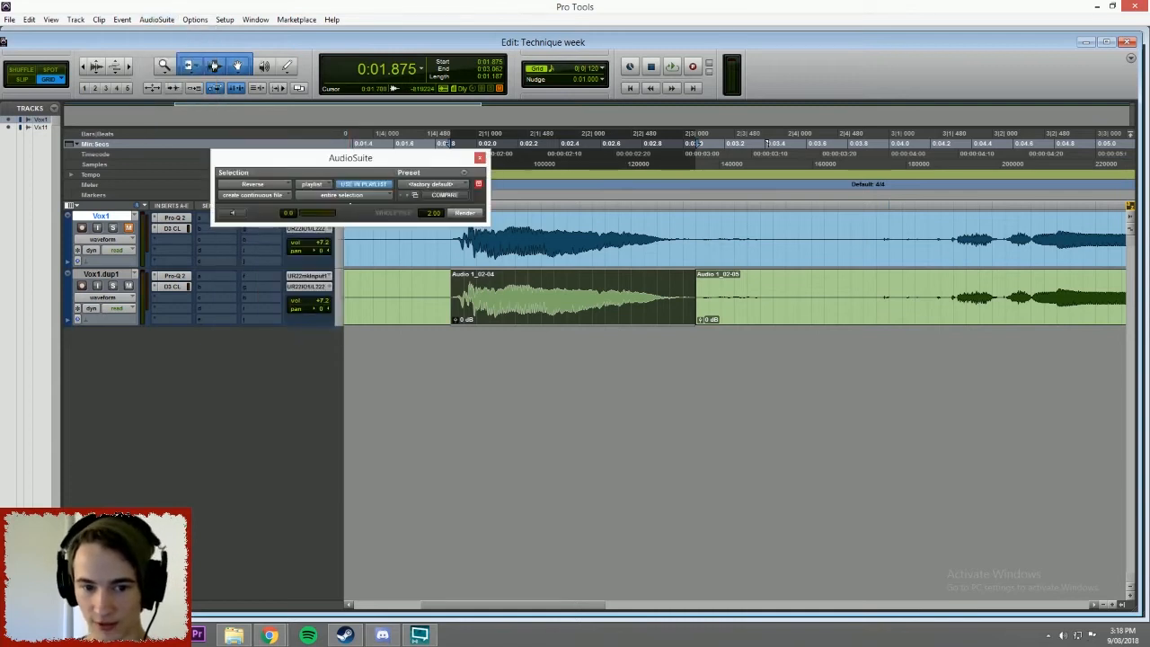
click(456, 212)
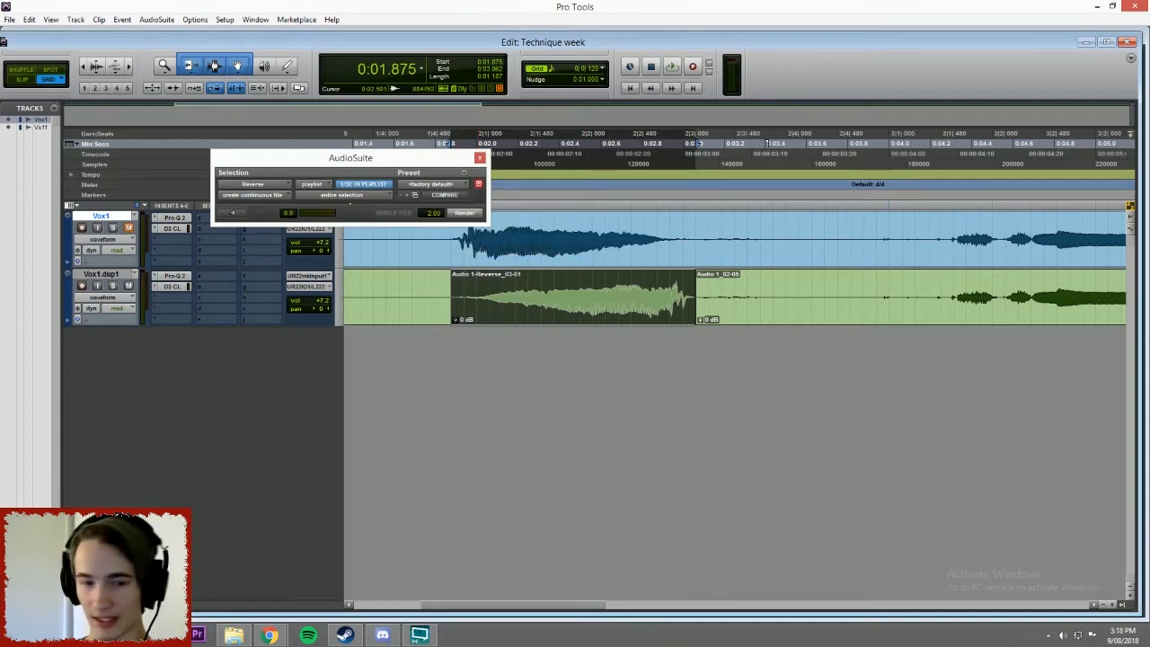
key(space)
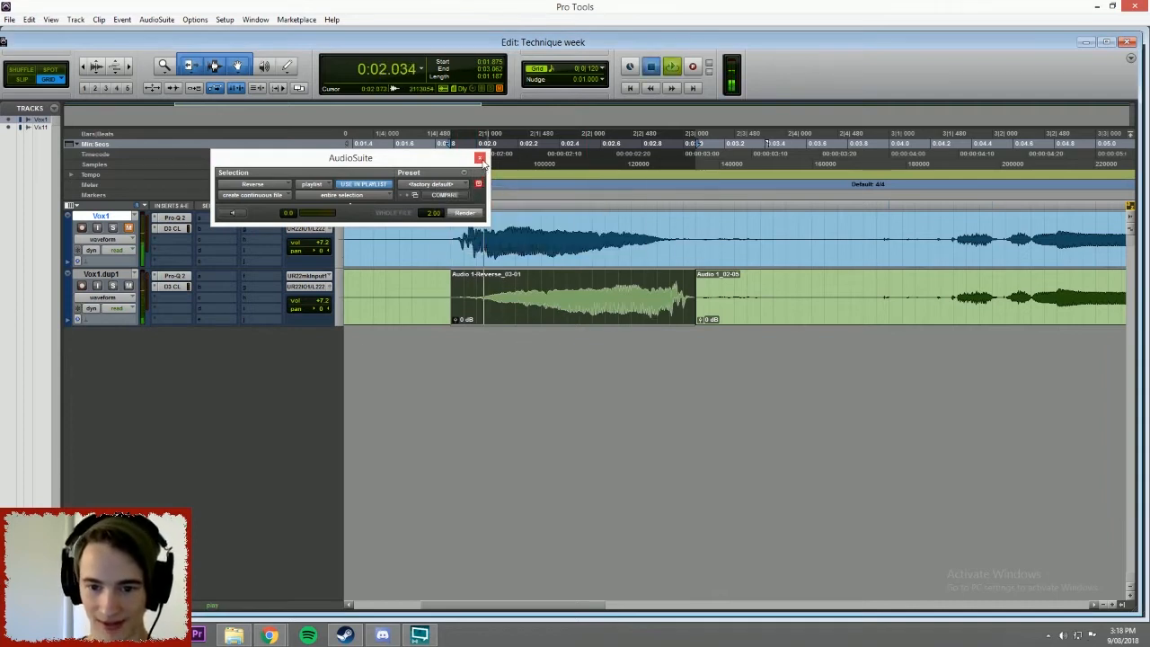
key(space)
click(480, 158)
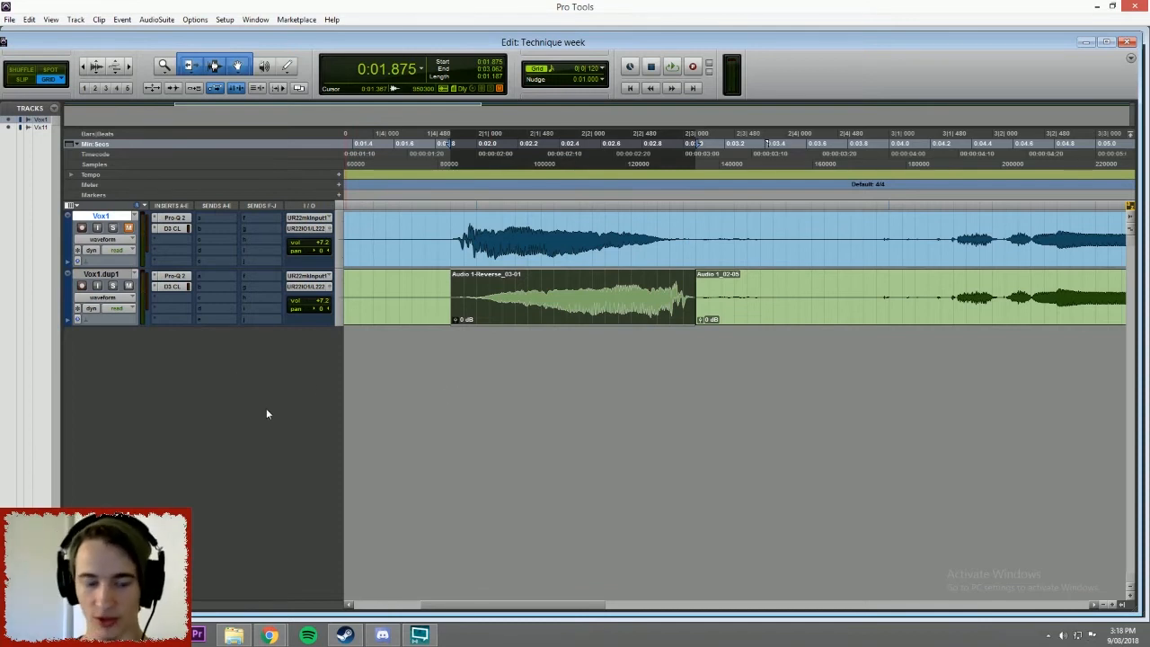
Create one new stereo audio track with a Samples time base.
key(ctrl+shift+n)
click(521, 217)
click(543, 232)
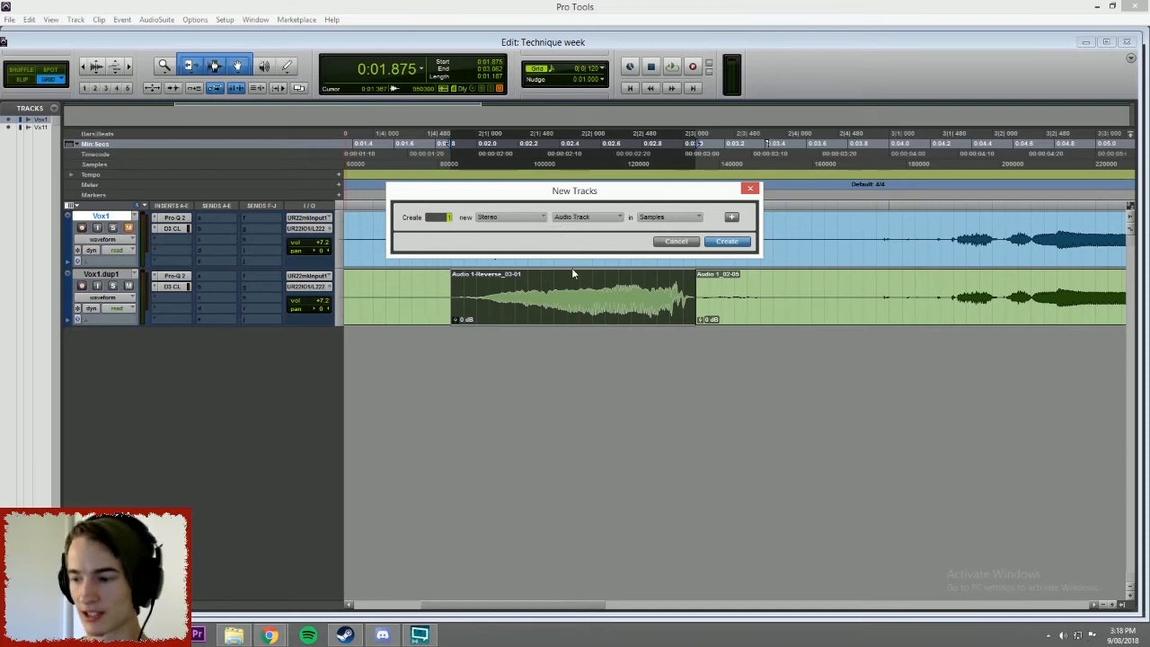
click(727, 241)
Rename the new audio track "Revrse Verb" and move it below the Vox1.dup1 track.
double_click(100, 274)
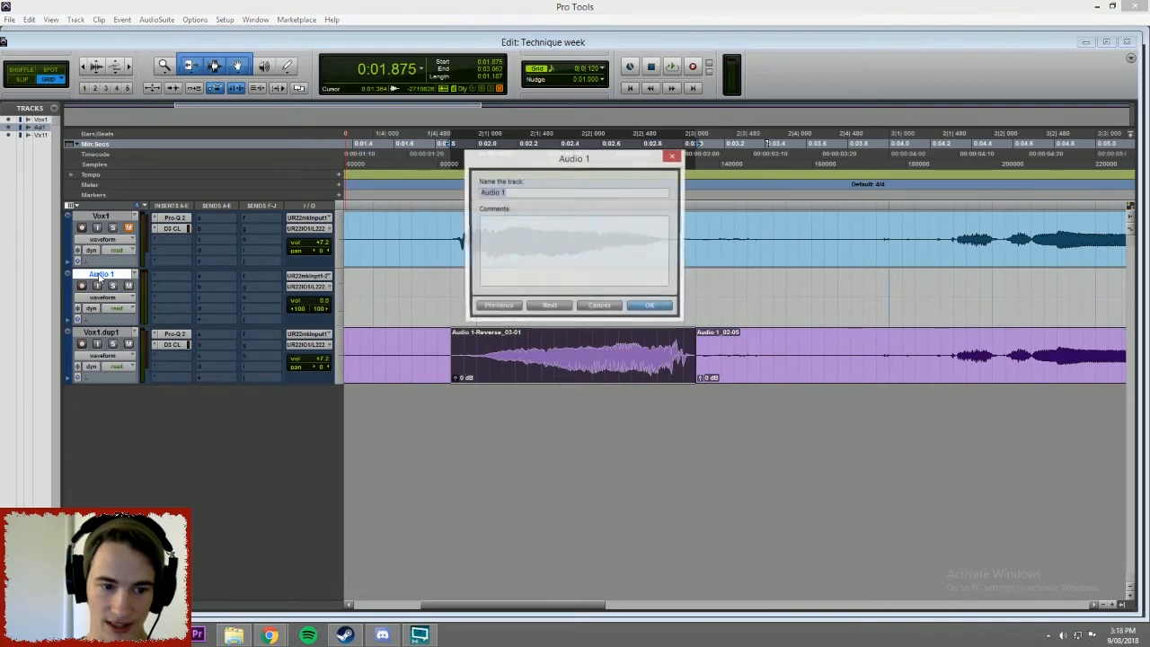
text(Rev)
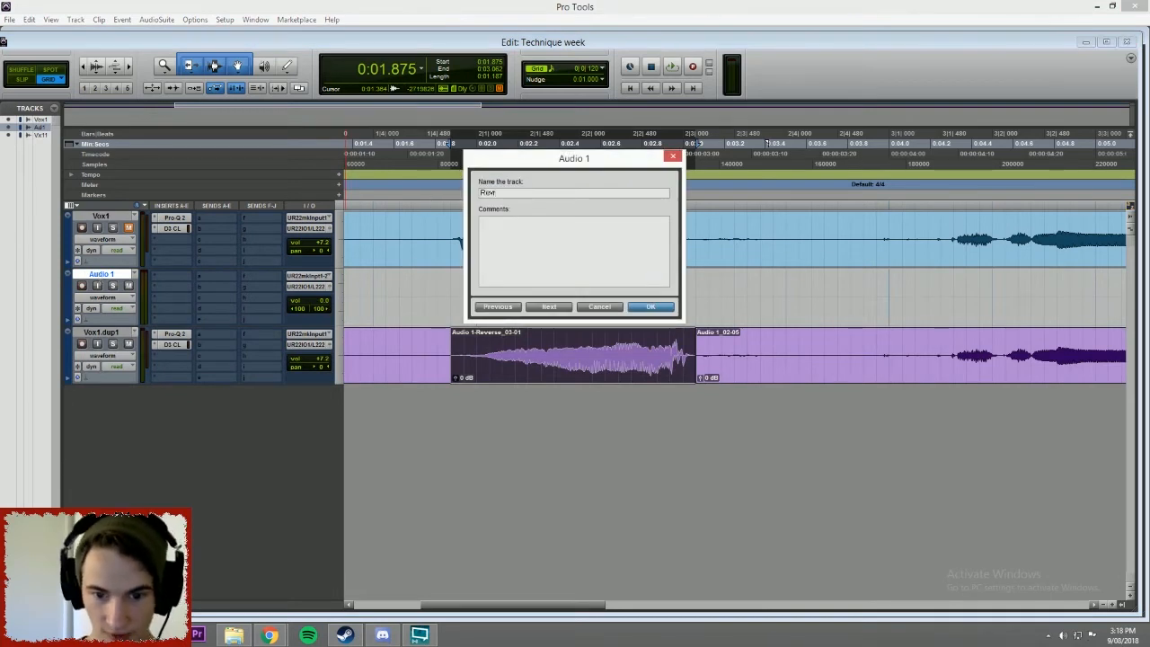
text(erse Verb)
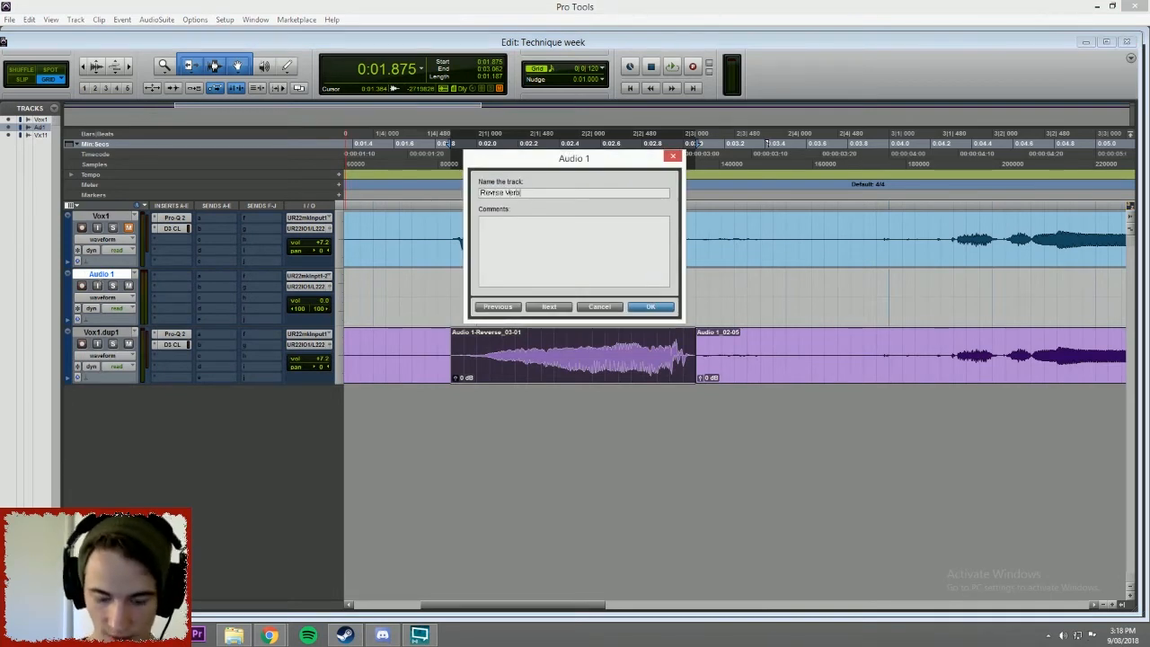
click(651, 307)
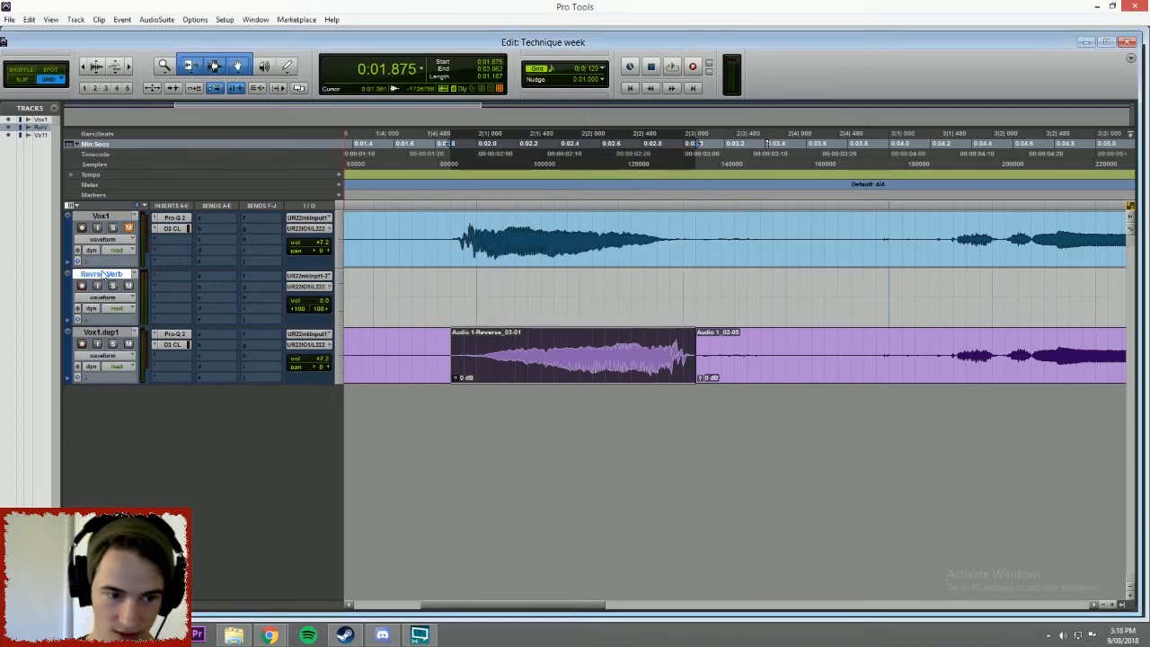
click(121, 426)
drag(121, 422, 144, 460)
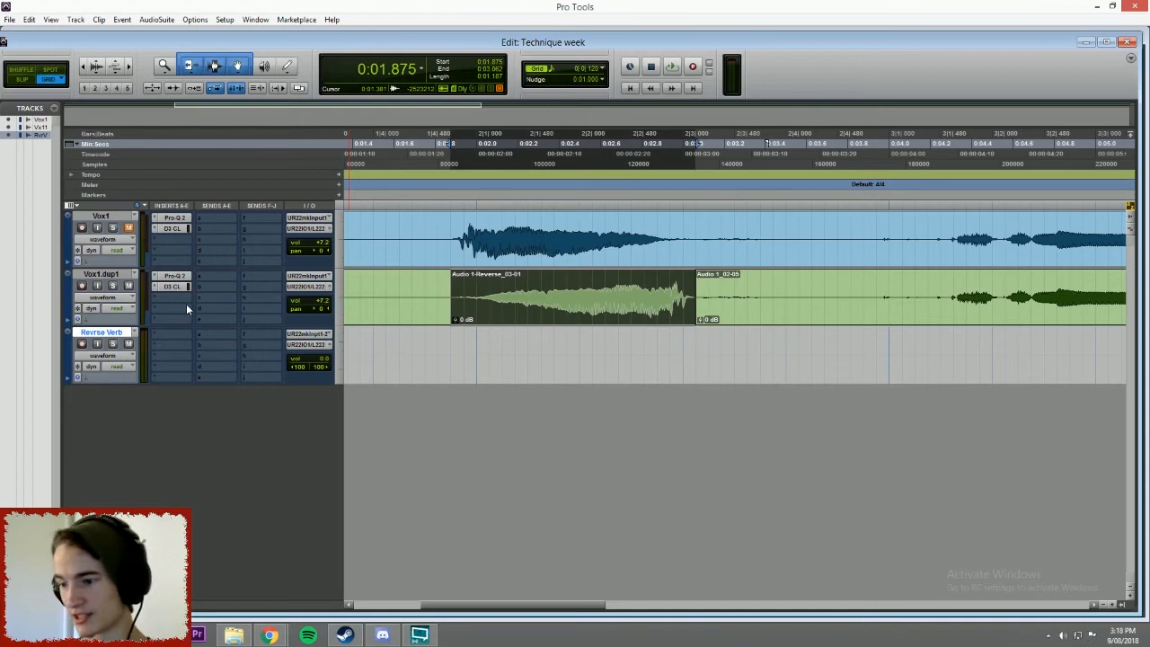
Route send A of Vox1.dup1 to a new stereo aux input named Reverb, with the send level at 0.0.
key(space)
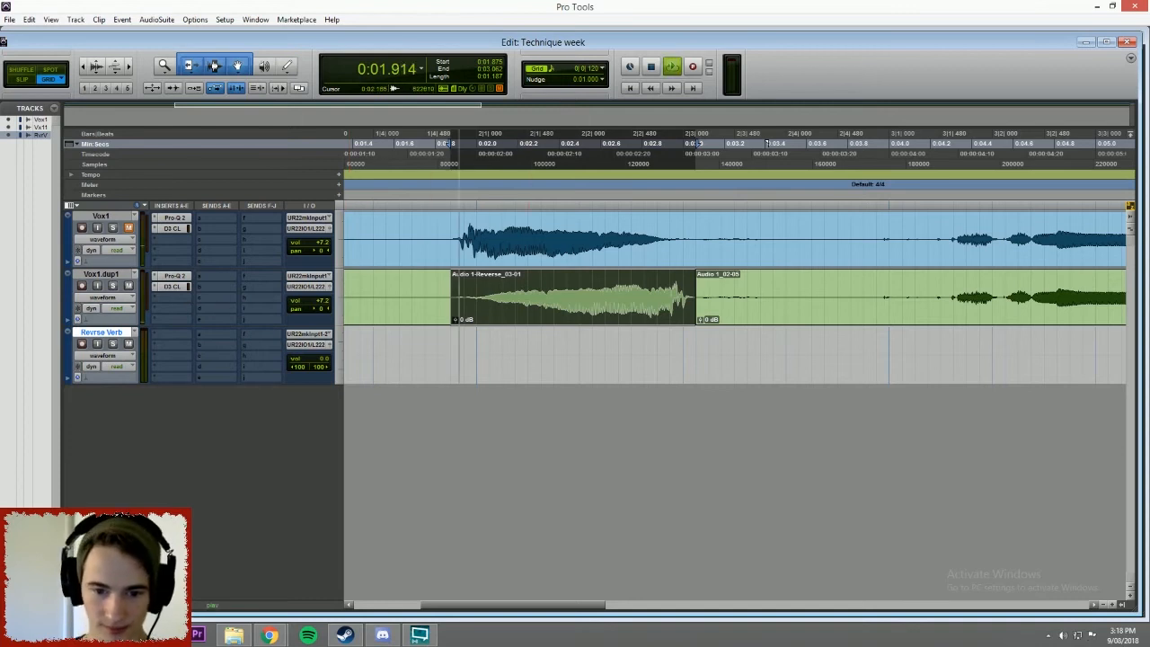
key(space)
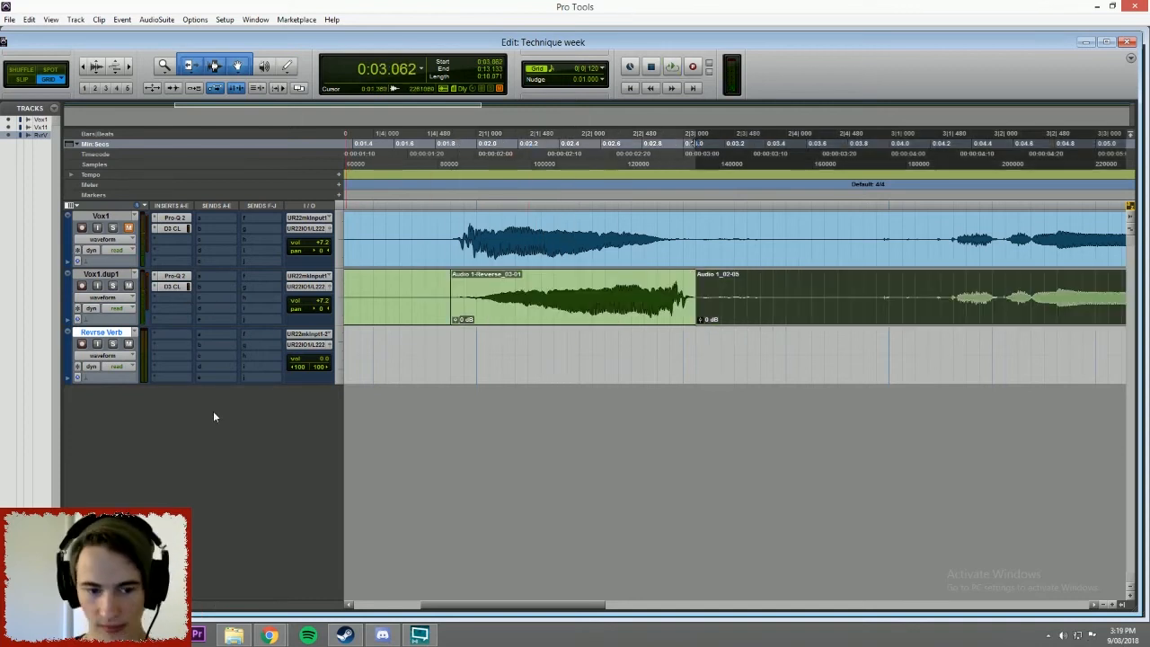
click(209, 280)
click(264, 332)
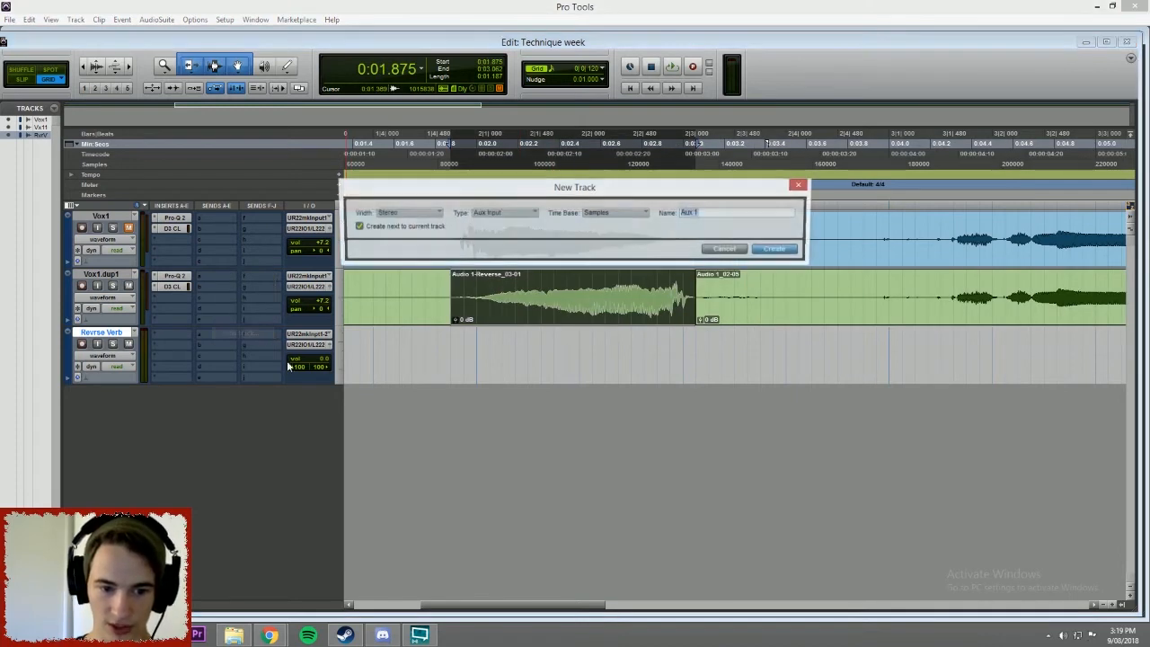
click(435, 220)
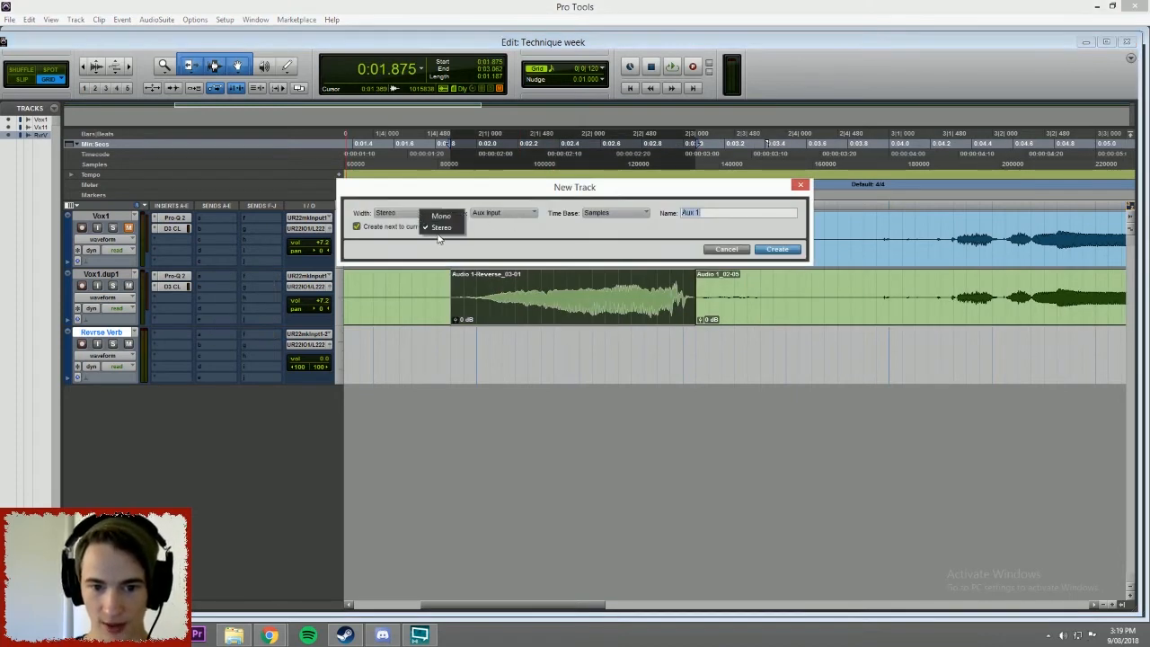
click(440, 232)
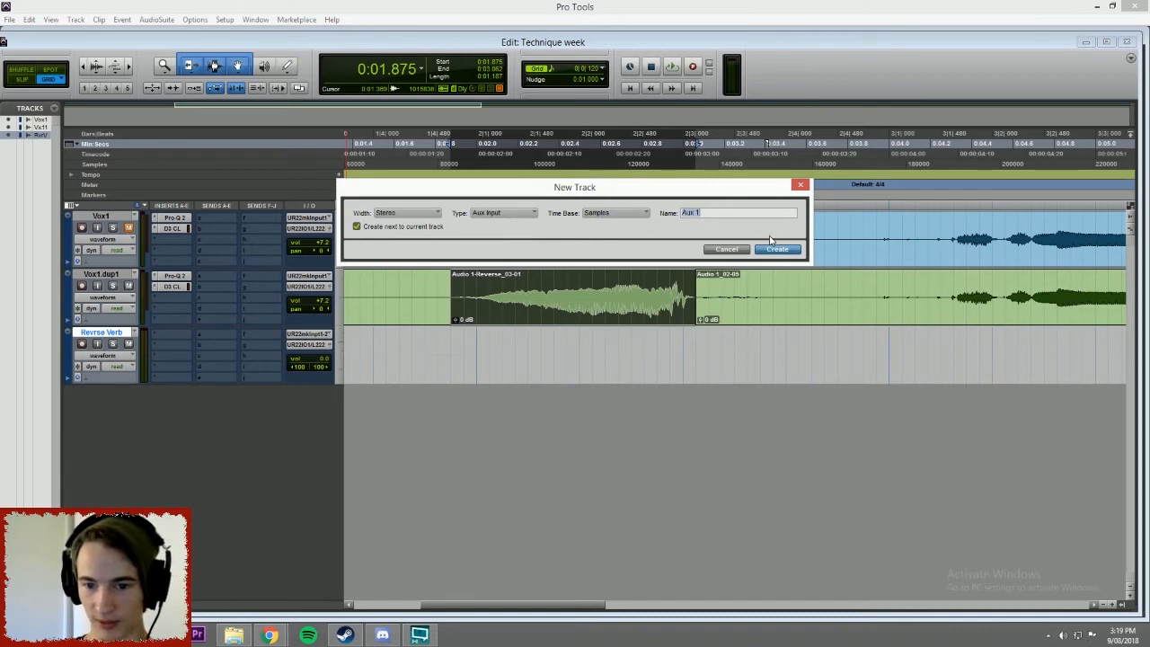
key(BackSpace)
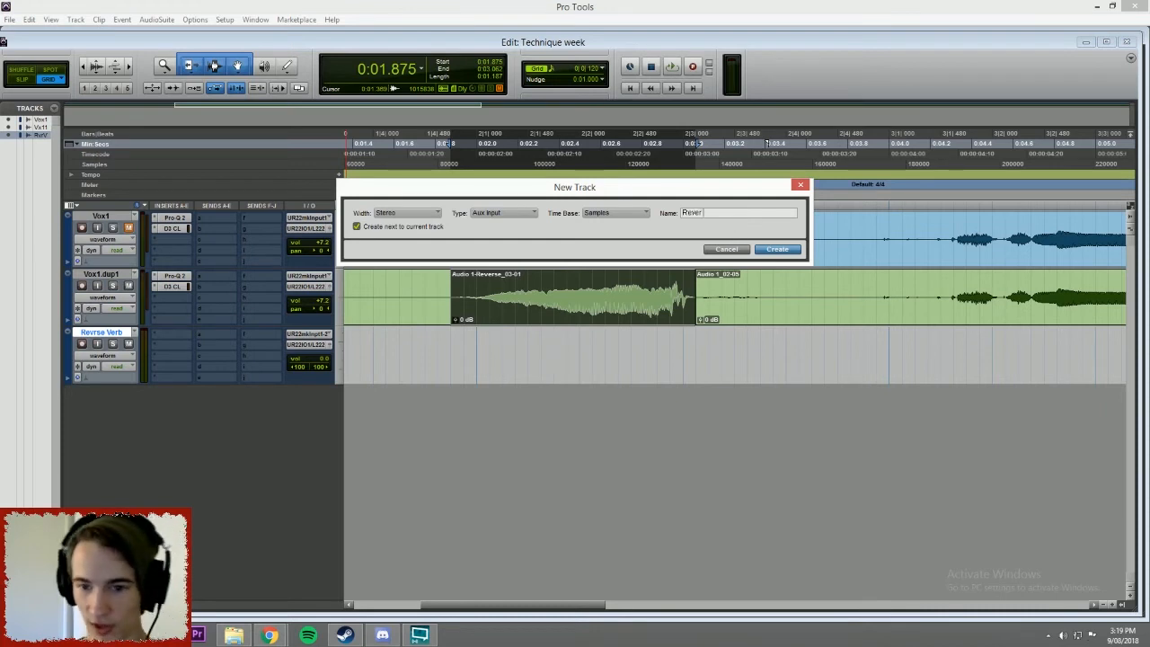
click(784, 248)
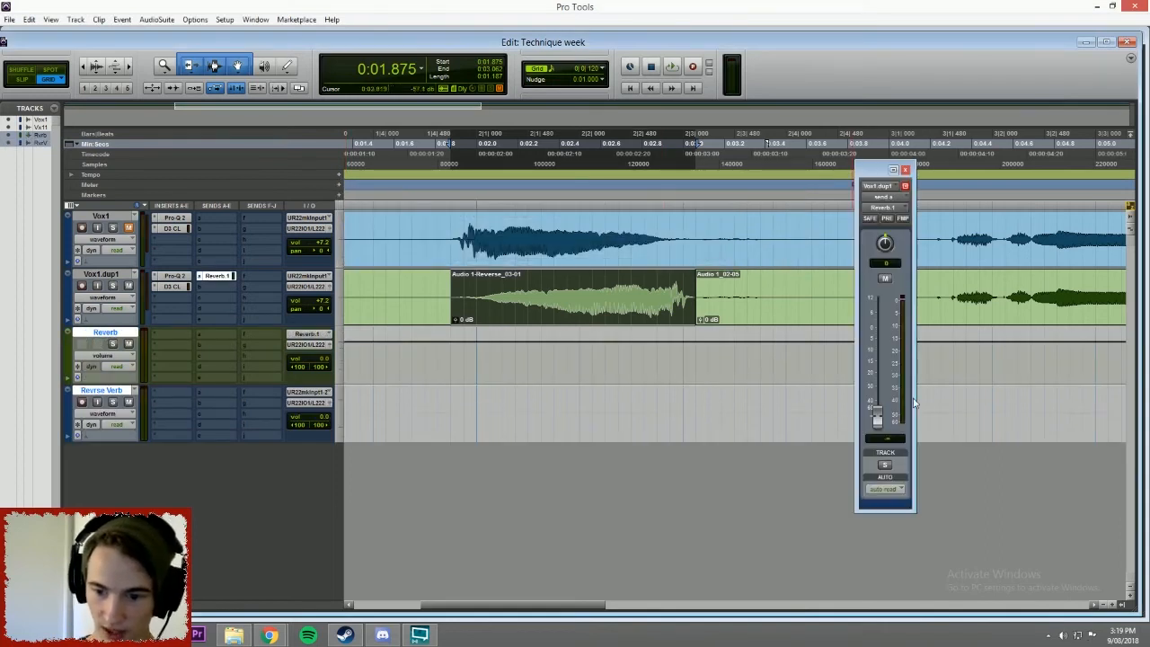
alt+click(876, 422)
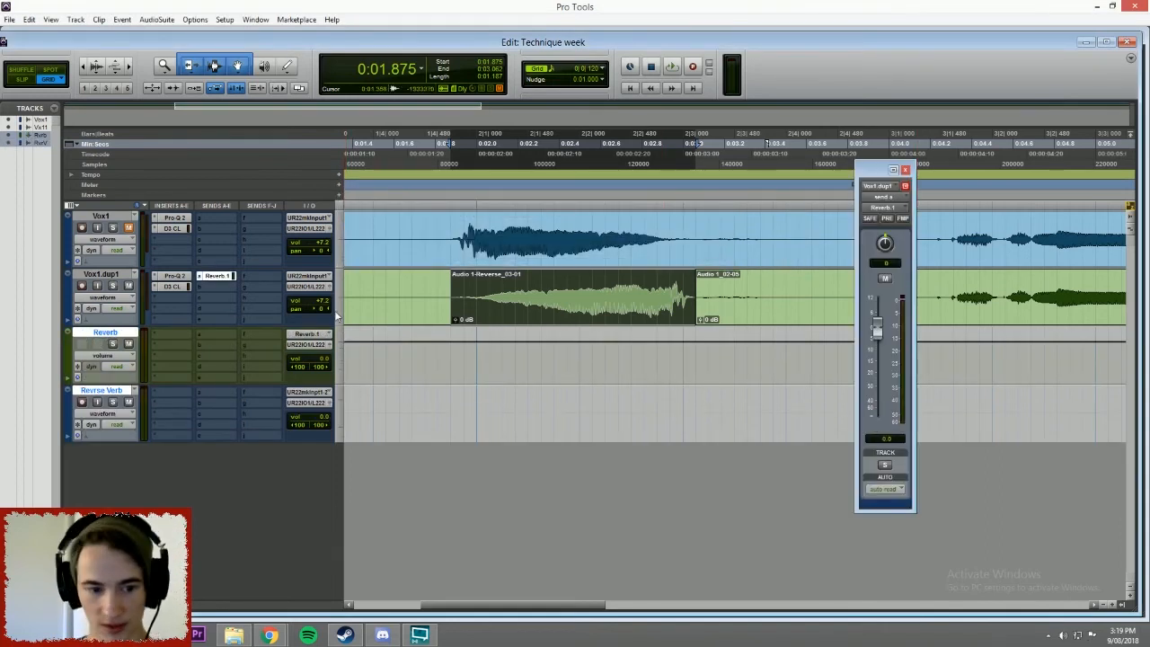
Insert the stereo D-Verb plug-in on the Reverb aux track and set its decay to 1.7 sec.
click(162, 335)
mouse_move(213, 356)
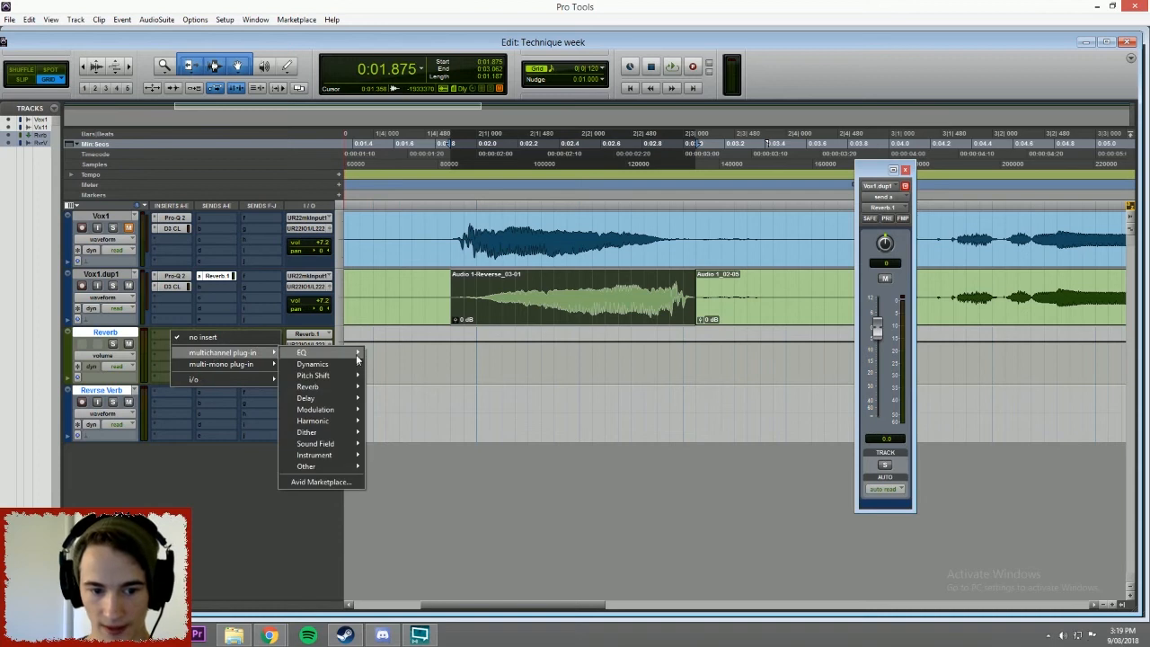
mouse_move(355, 389)
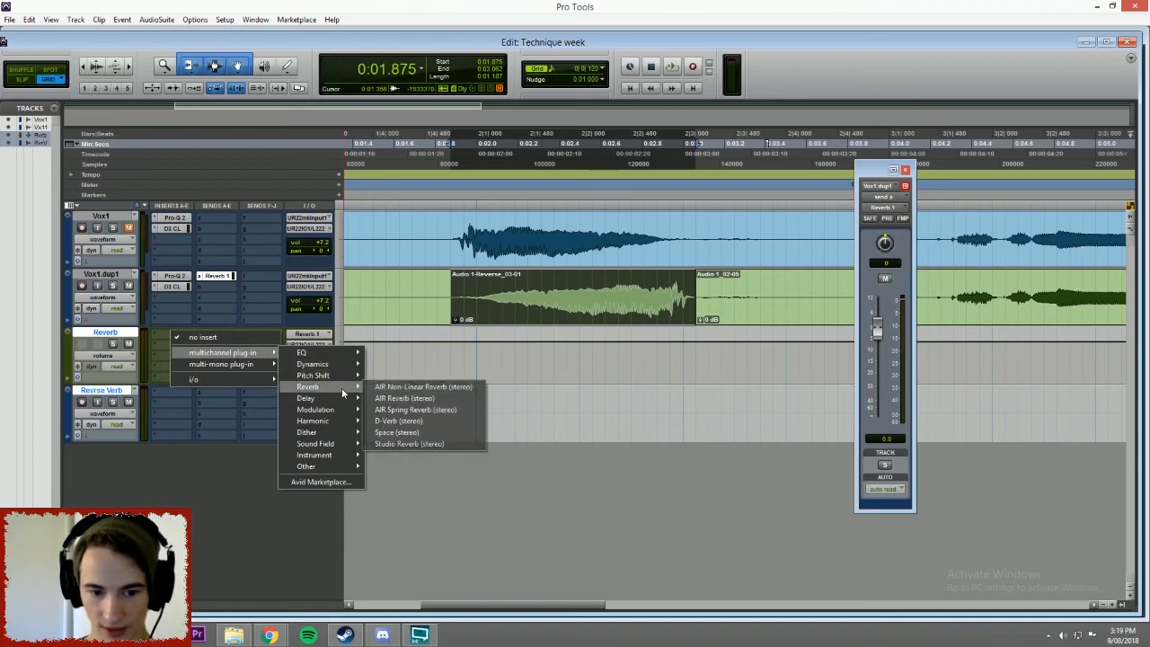
click(422, 422)
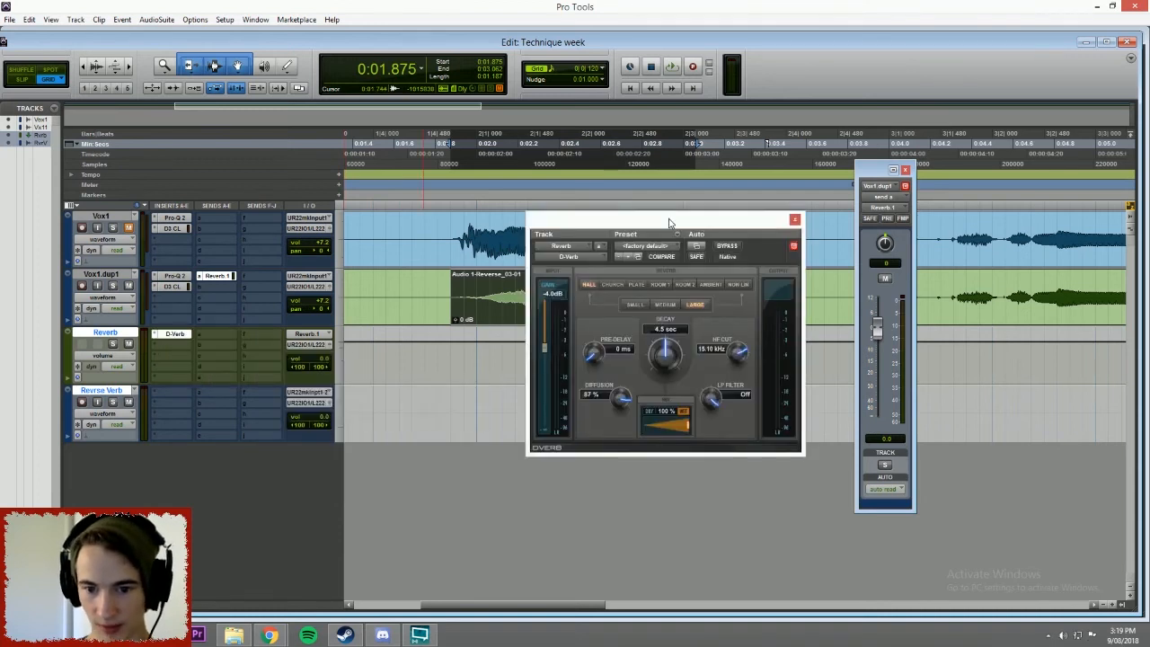
drag(668, 223, 603, 164)
drag(598, 294, 595, 325)
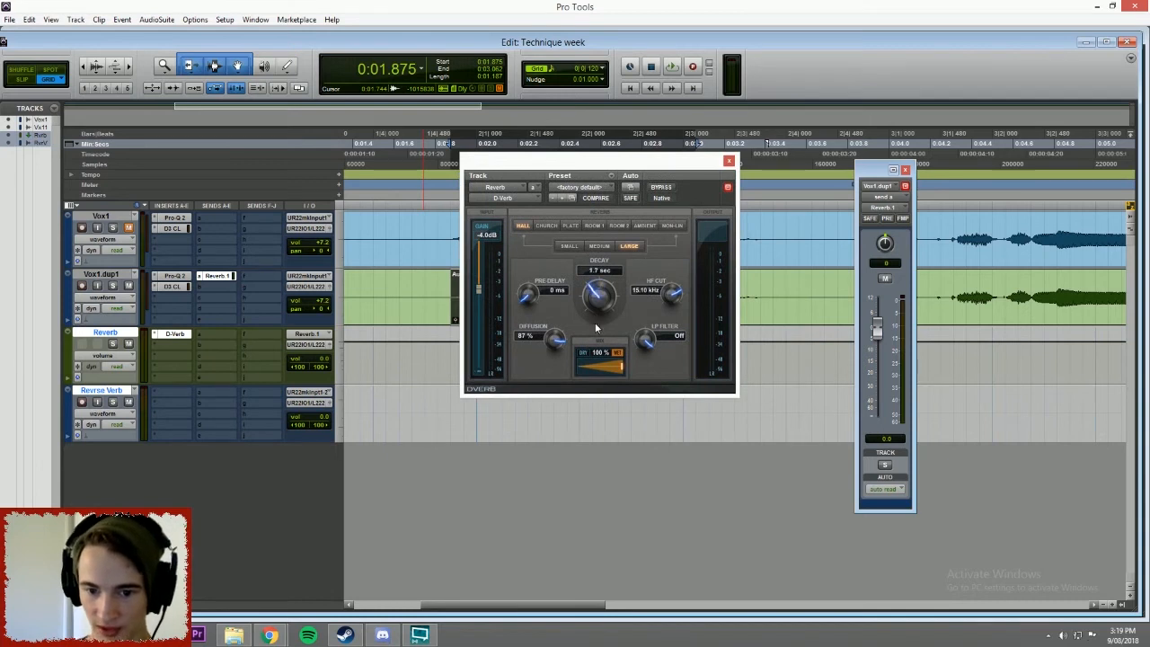
Raise the D-Verb decay to 3.1 sec while auditioning the phrase, and move the plug-in window clear of the tracks.
key(space)
key(space)
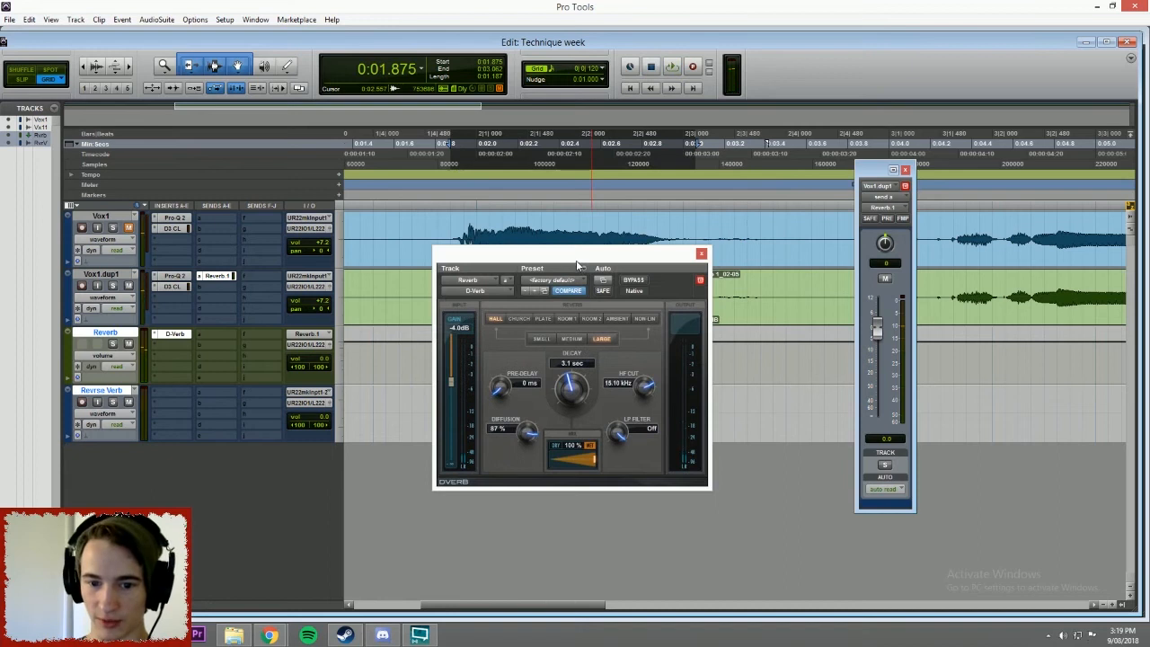
drag(578, 265, 614, 385)
key(space)
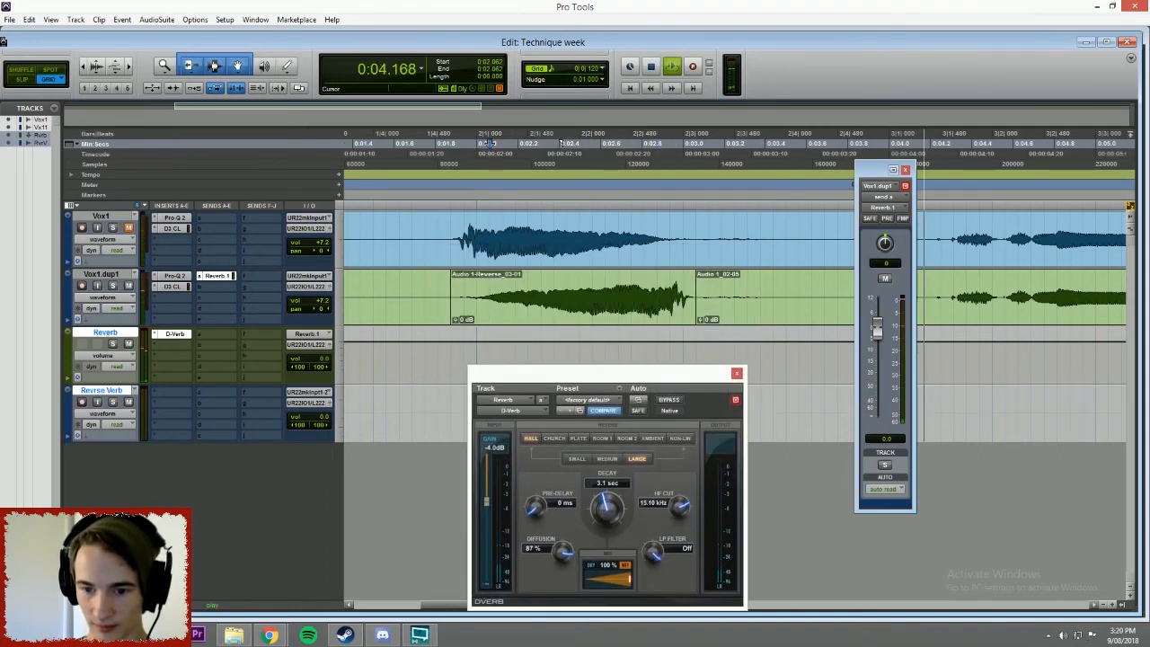
key(space)
Select the reversed clip on Vox1.dup1 and play it through the reverb.
click(735, 312)
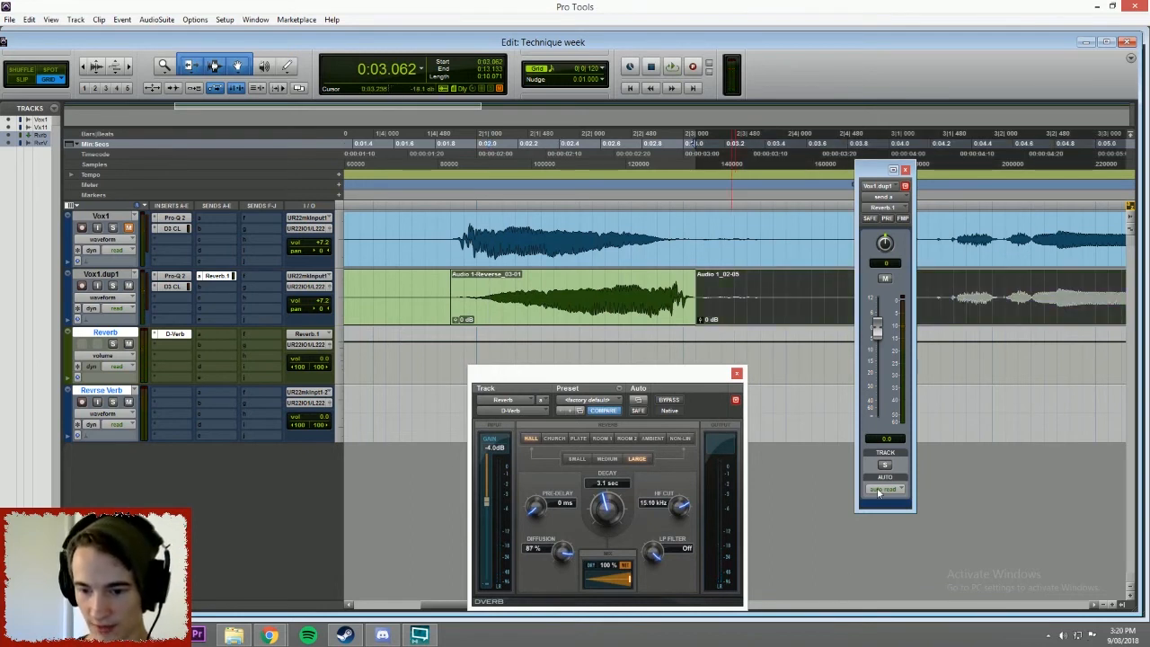
double_click(628, 290)
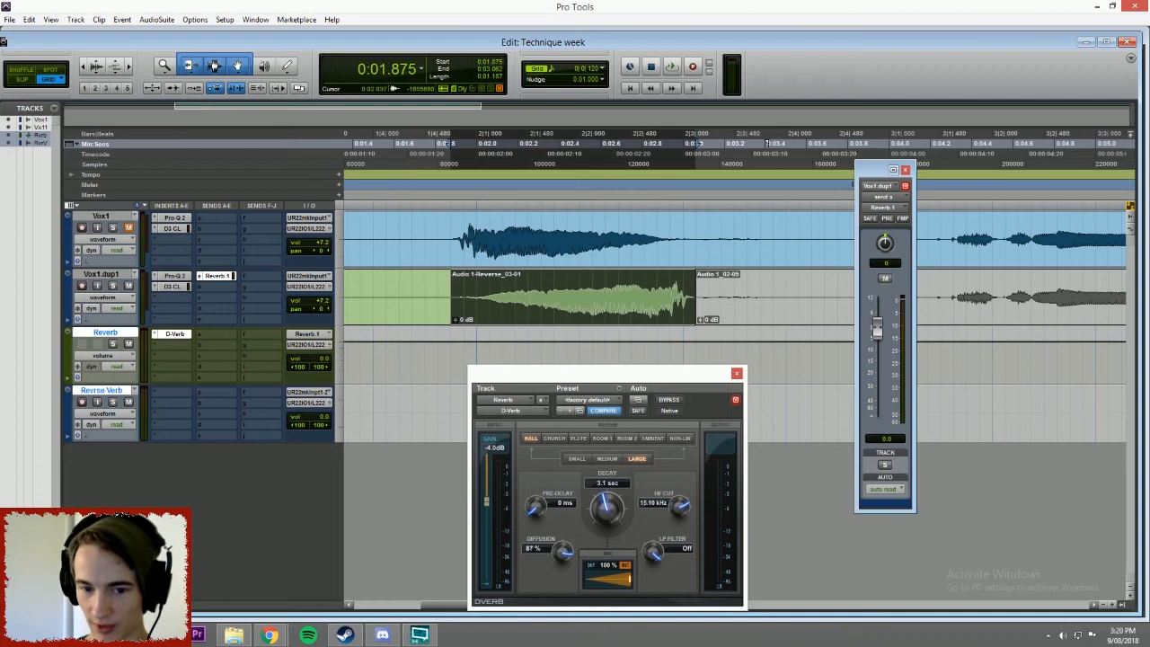
key(space)
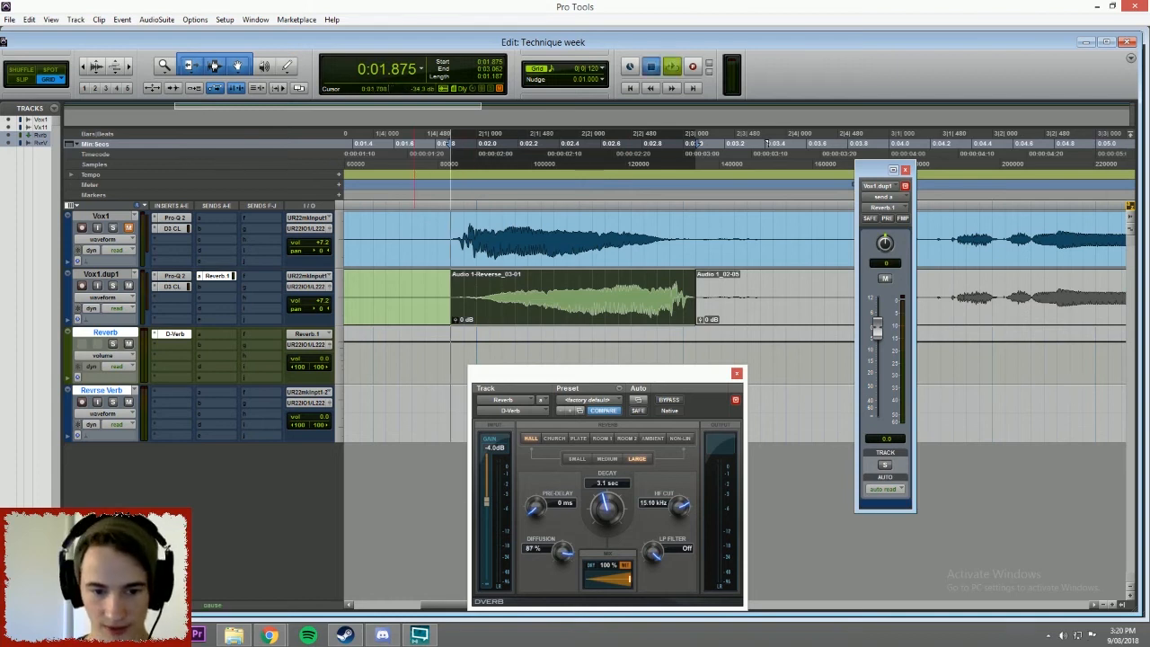
key(space)
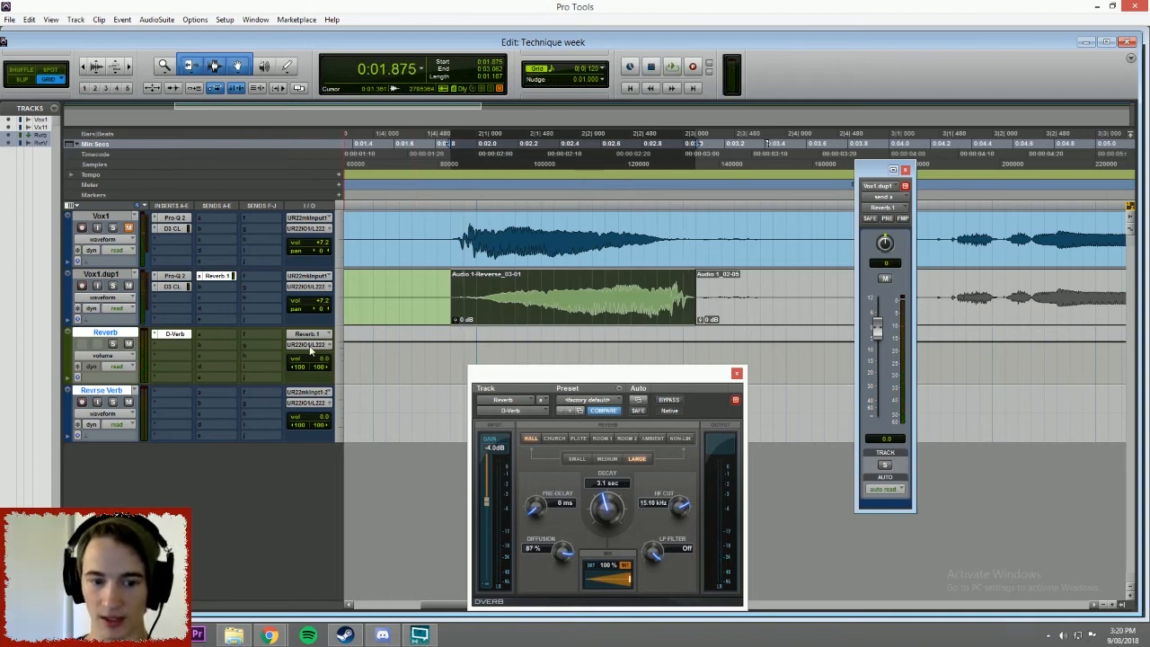
Route the Reverb aux output to Bus 1-2 (Stereo) and set the Revrse Verb track's input to Bus 1-2.
click(308, 345)
mouse_move(330, 375)
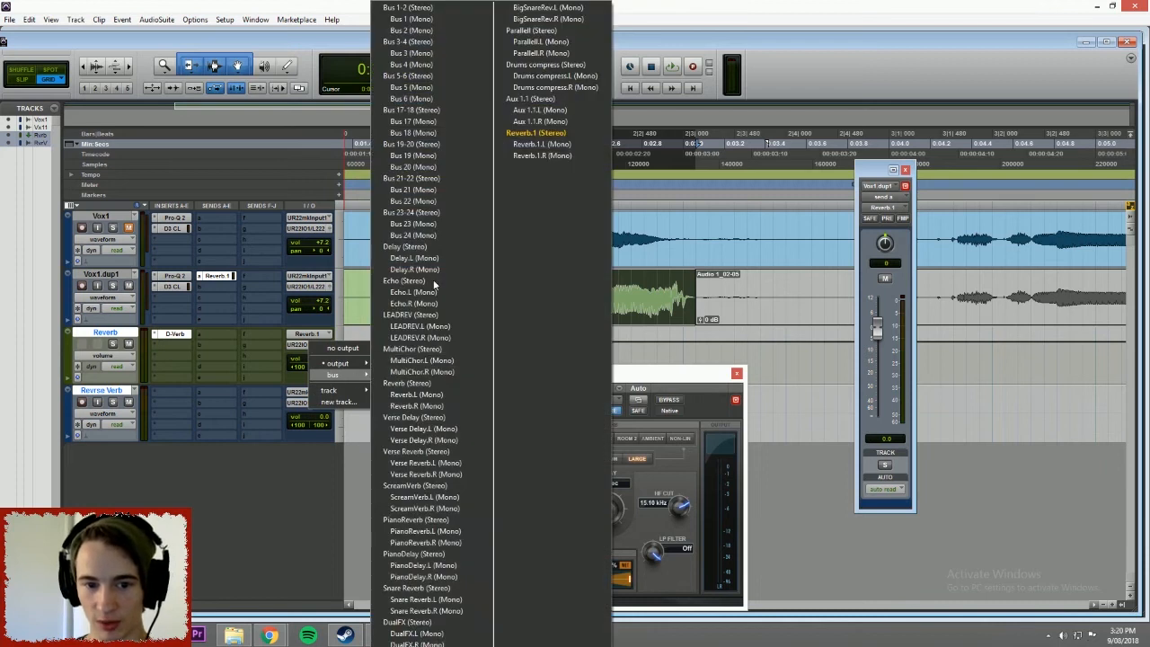
click(408, 7)
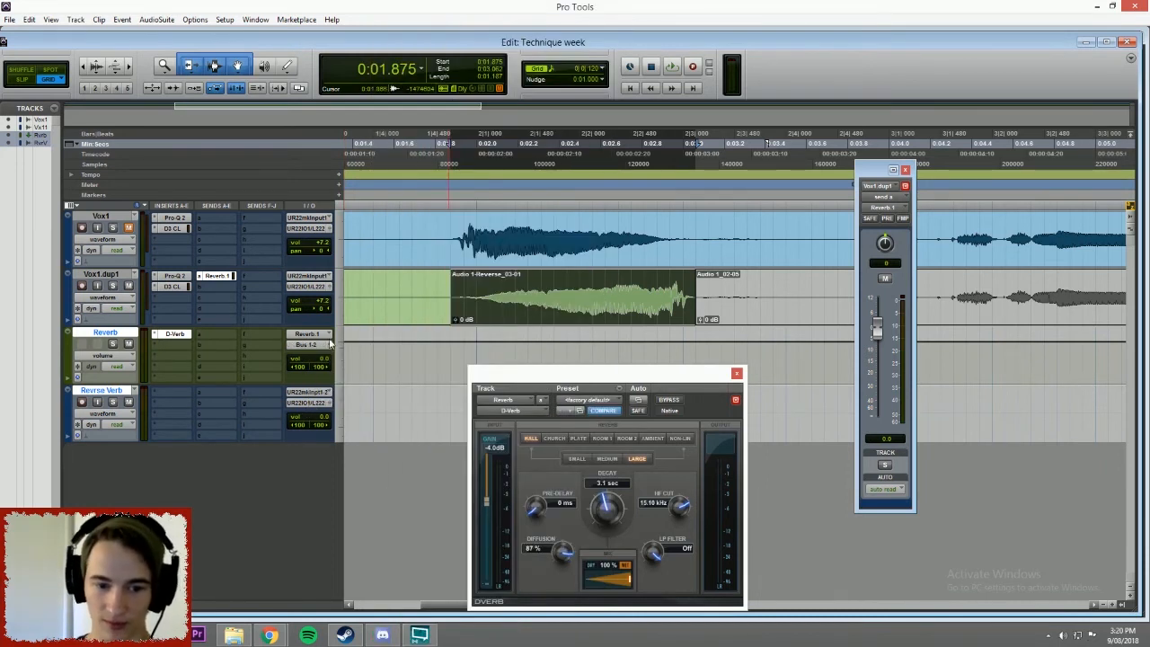
click(328, 396)
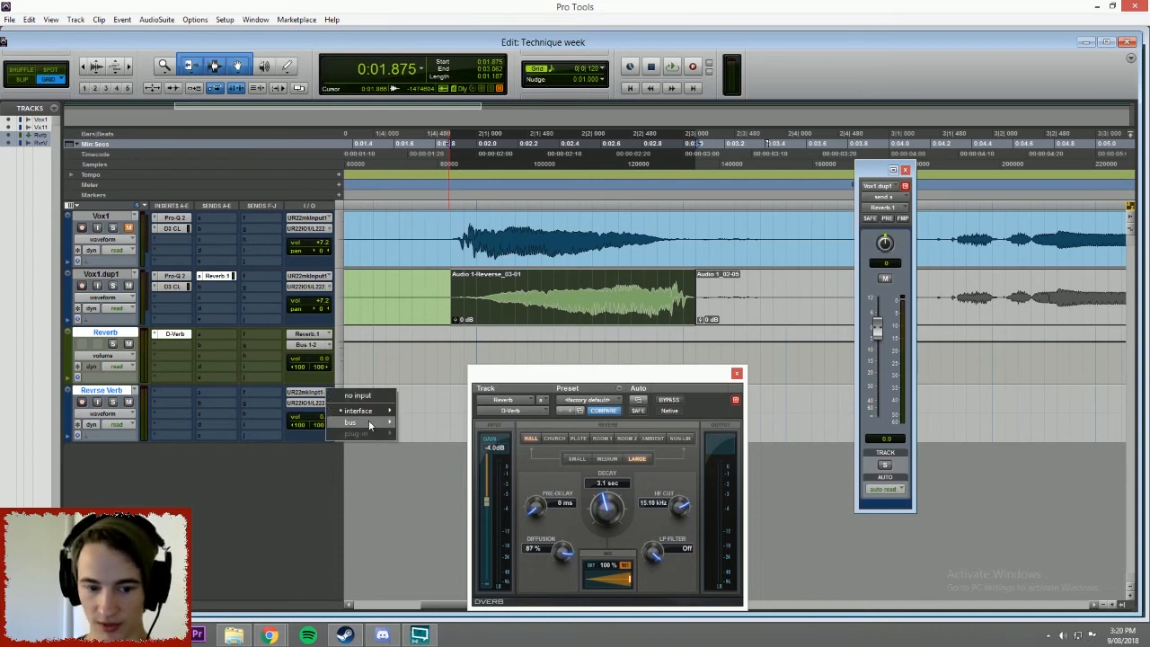
mouse_move(355, 421)
click(432, 13)
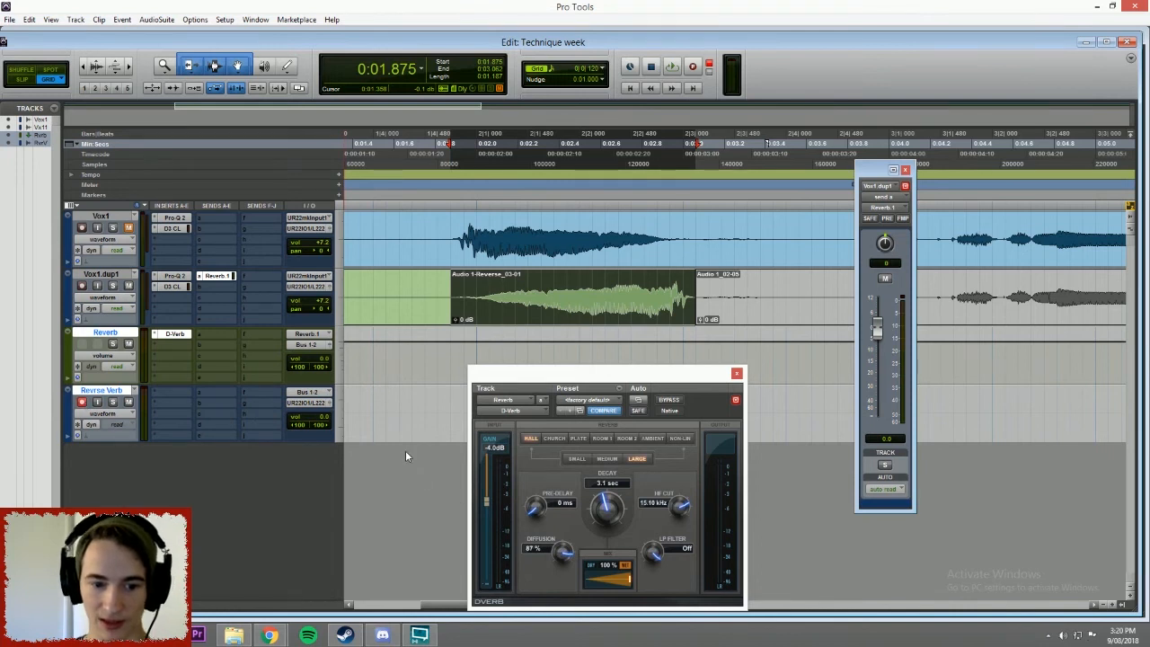
Enable input monitoring on the Revrse Verb track and play the session to check the incoming reverb signal.
key(space)
key(space)
key(space)
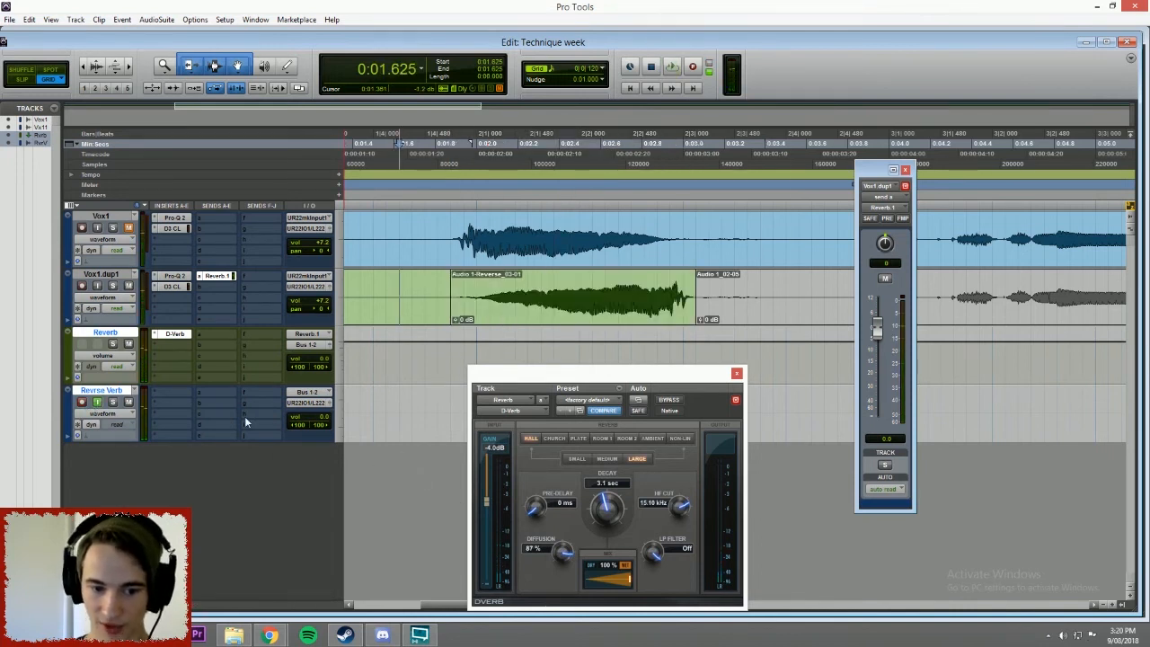
Arm the Revrse Verb track and record the reverb of the reversed phrase onto it, starting at 0:01.750.
drag(602, 387, 607, 530)
click(428, 144)
click(82, 402)
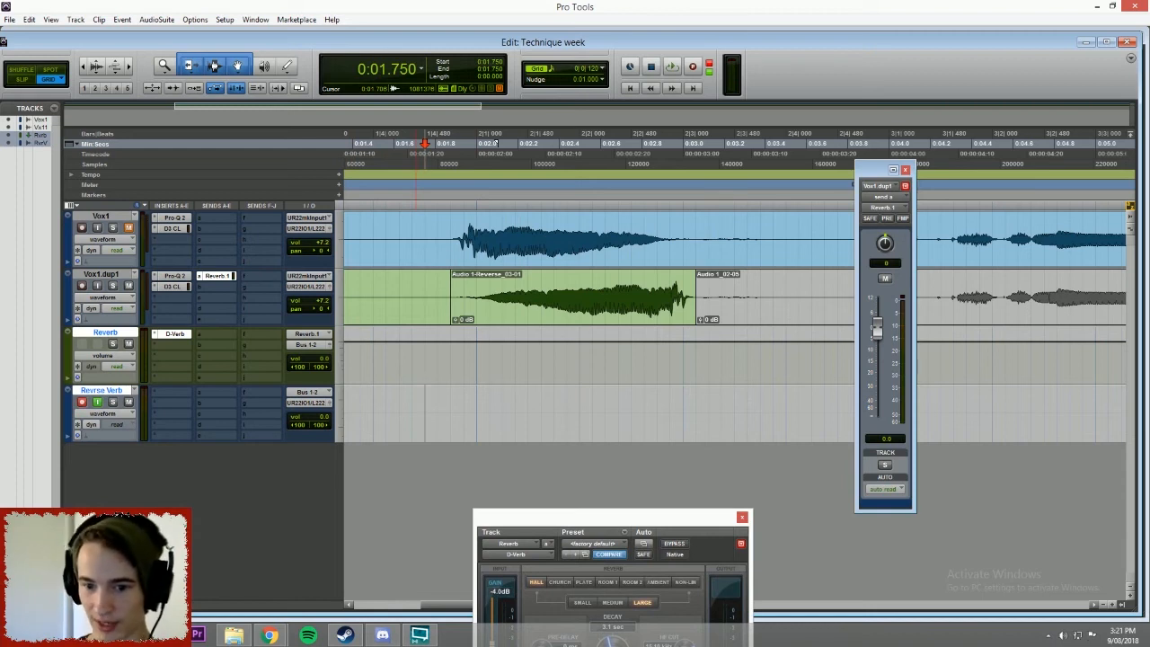
key(ctrl+space)
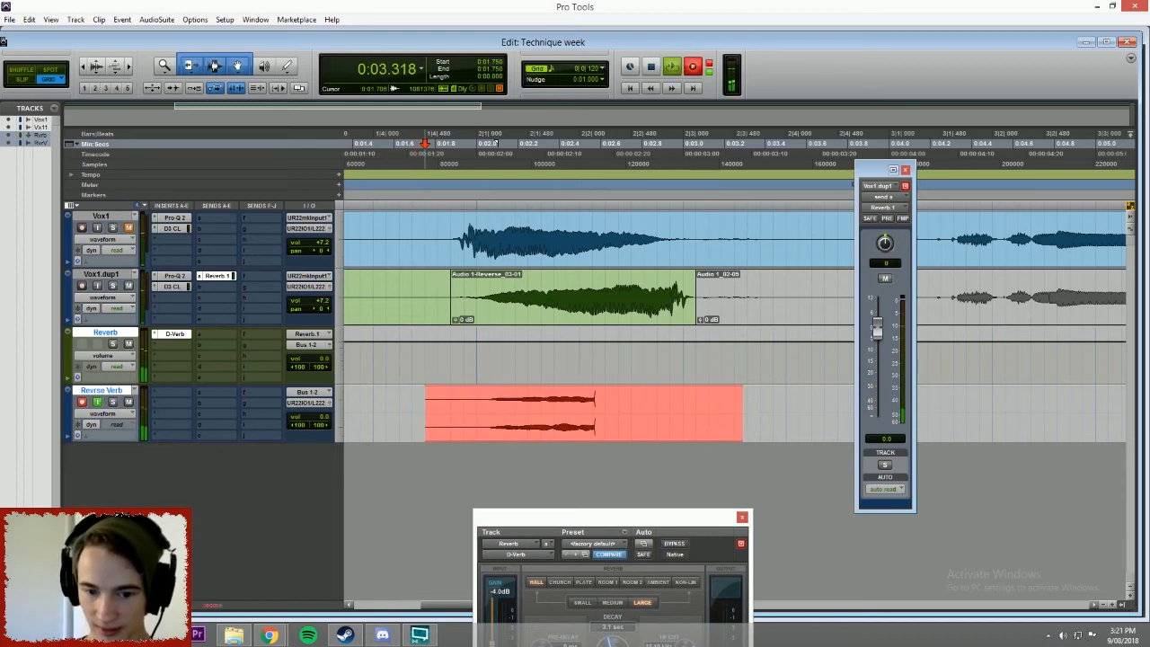
key(ctrl+period)
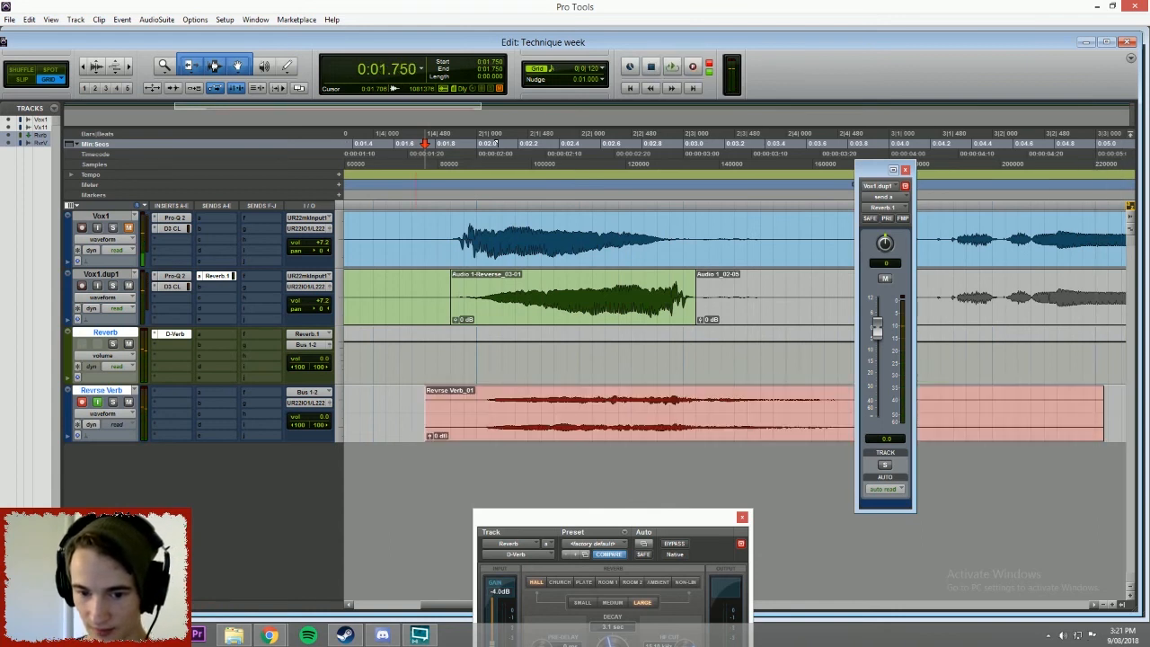
Solo the Revrse Verb track with input monitoring off and play the recorded reverb from 0:02.000.
click(477, 406)
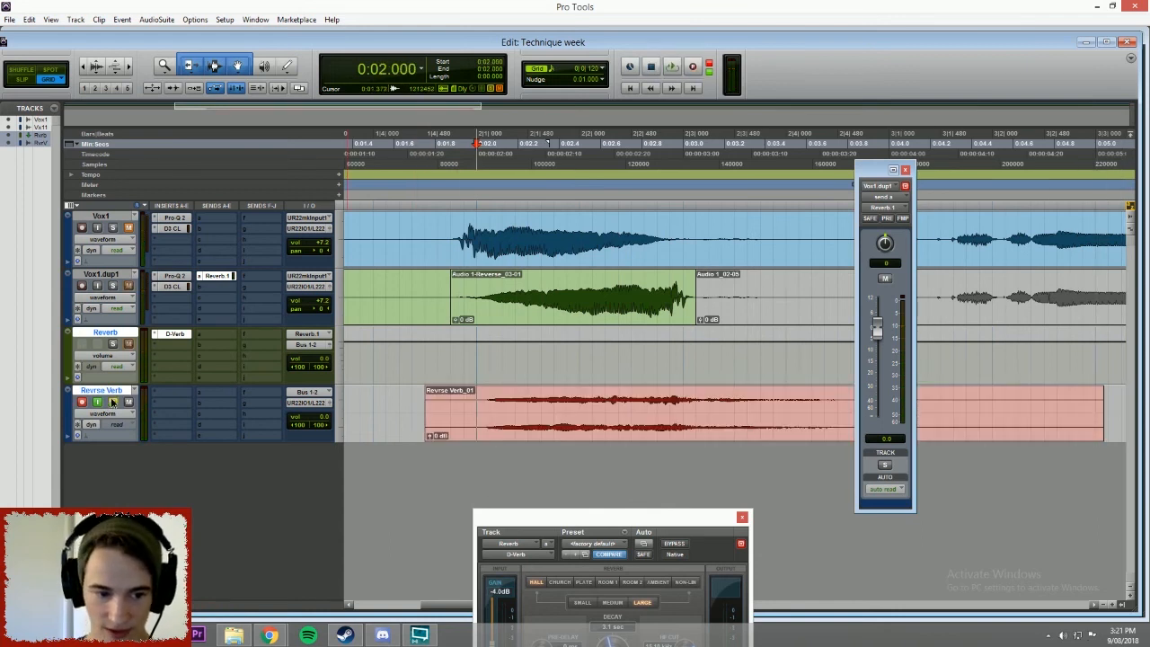
click(112, 402)
key(space)
key(space)
Trim the recorded clip on Revrse Verb to run from 0:02.000 to 0:03.812, moving the send window out of the way.
drag(880, 170, 911, 497)
drag(1099, 414, 851, 414)
drag(425, 414, 477, 414)
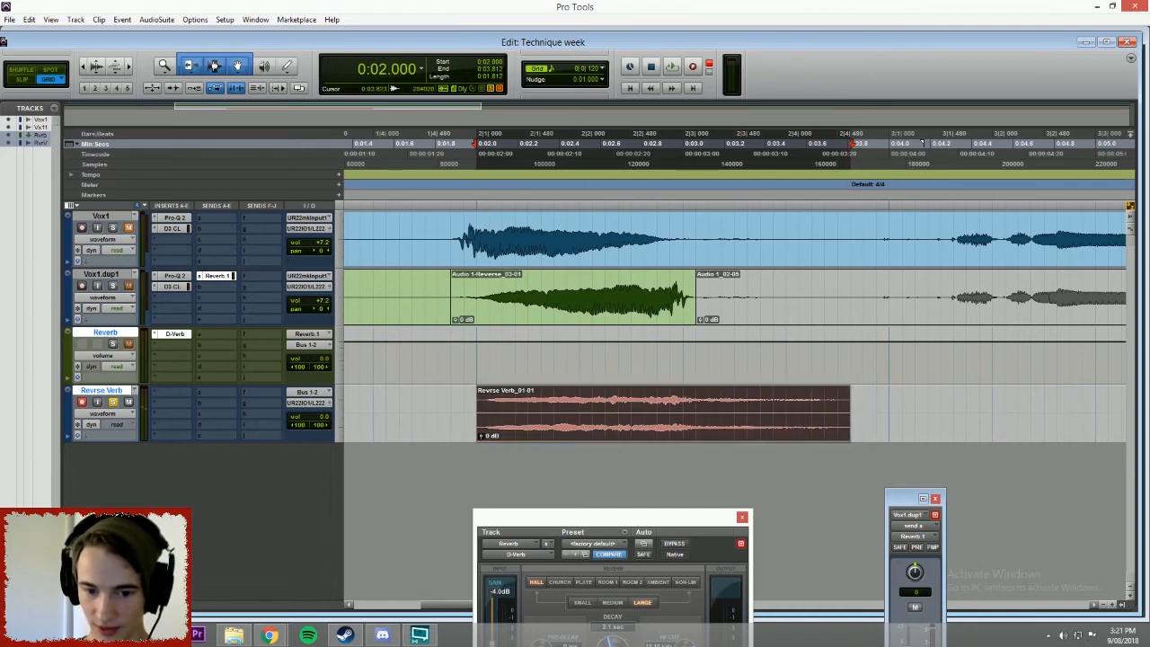
Reverse the trimmed Revrse Verb clip with the AudioSuite Reverse process and close the processing window.
click(361, 414)
click(537, 426)
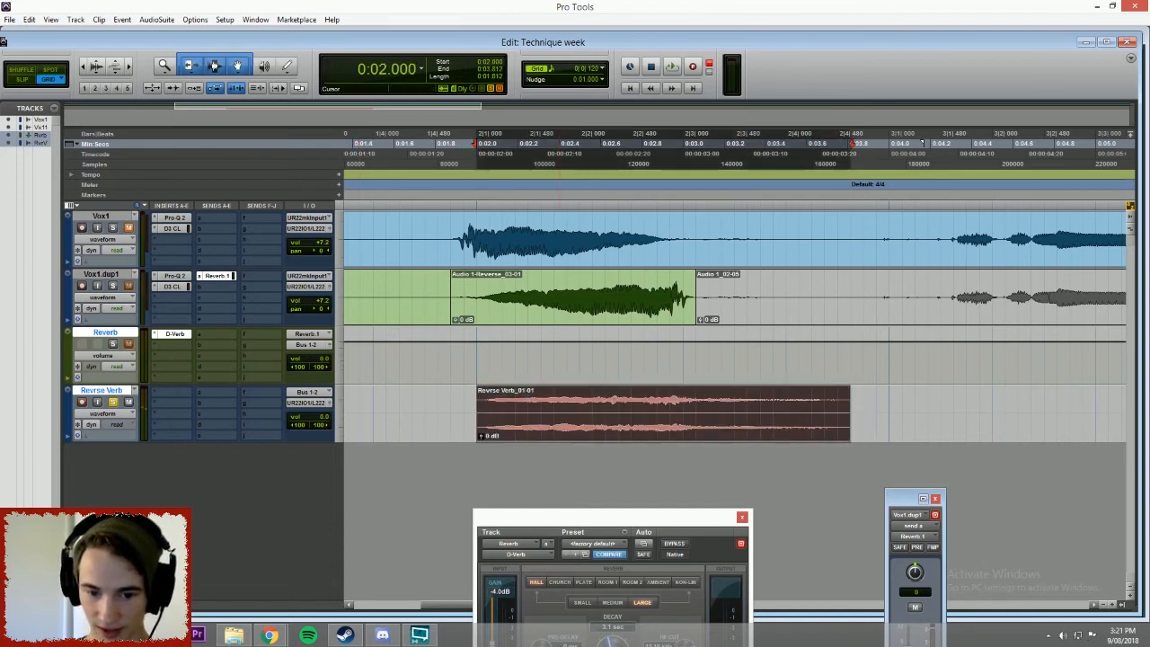
click(156, 19)
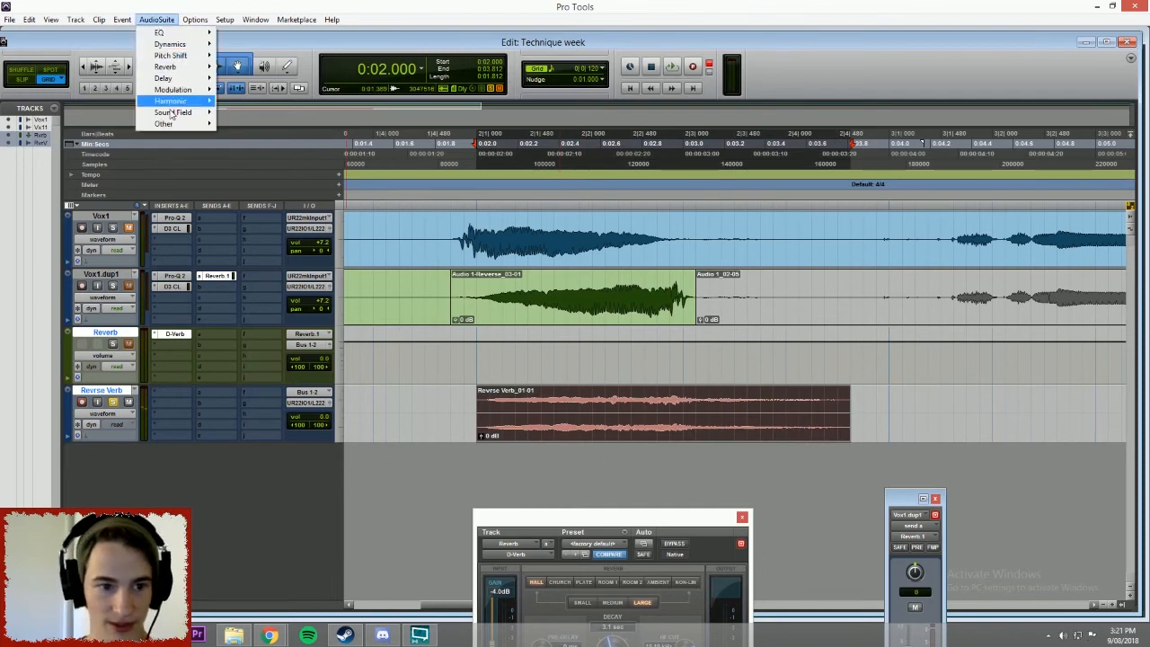
mouse_move(171, 126)
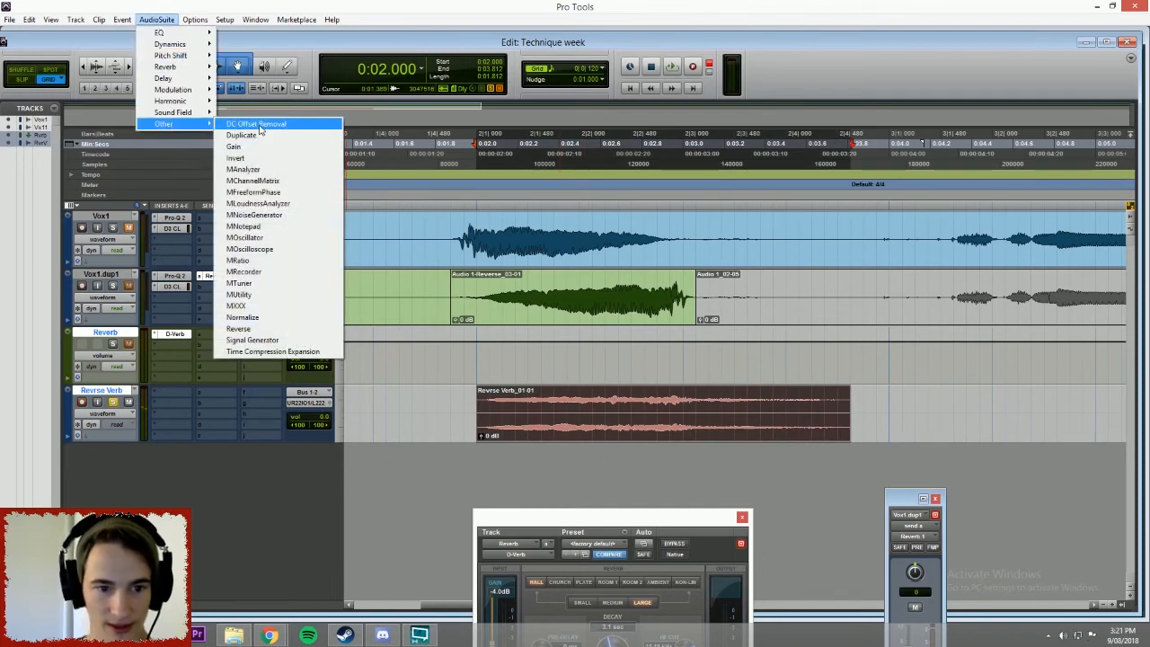
mouse_move(193, 129)
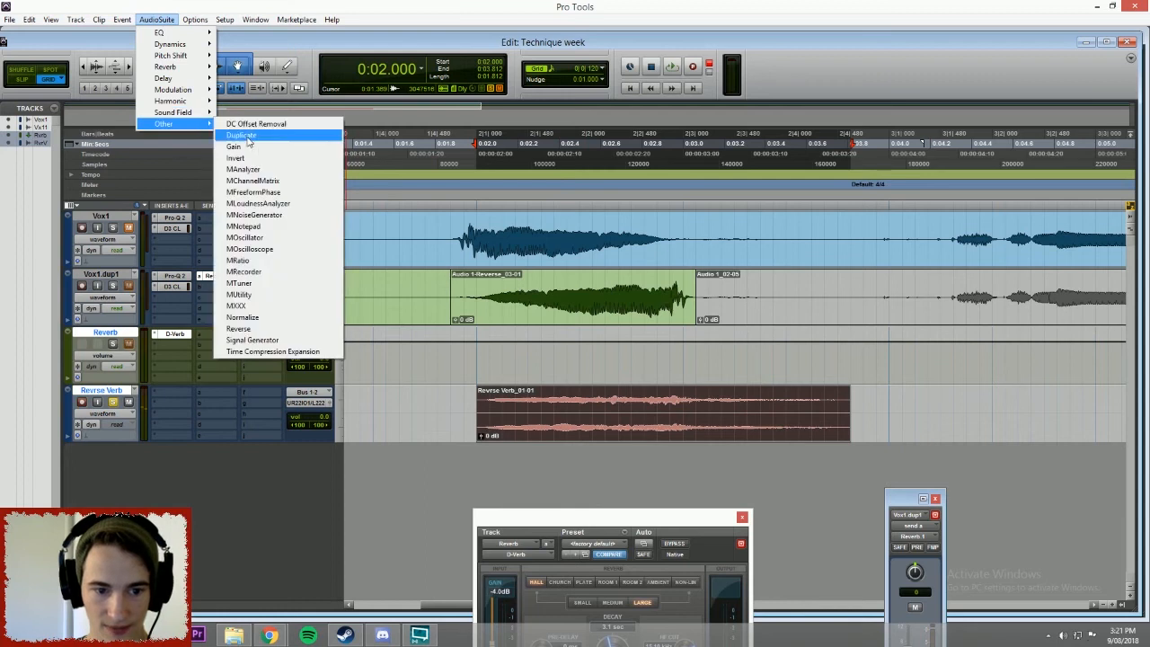
click(267, 331)
click(461, 218)
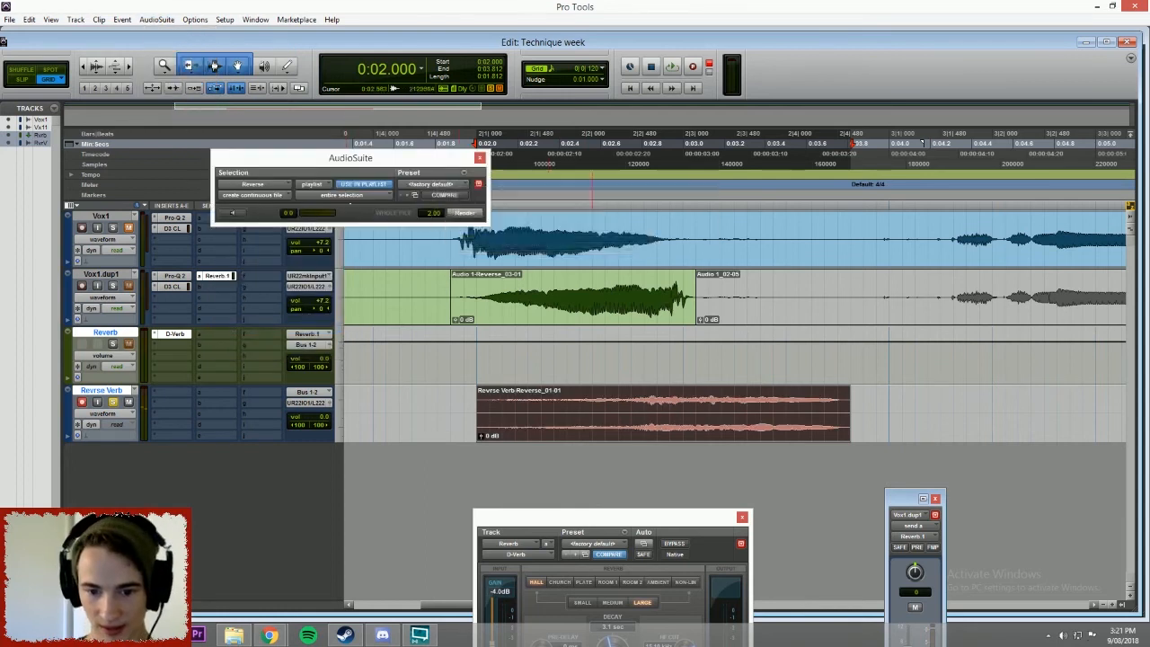
click(481, 159)
Audition the reversed reverb clip and trim its end back to 0:02.875.
key(space)
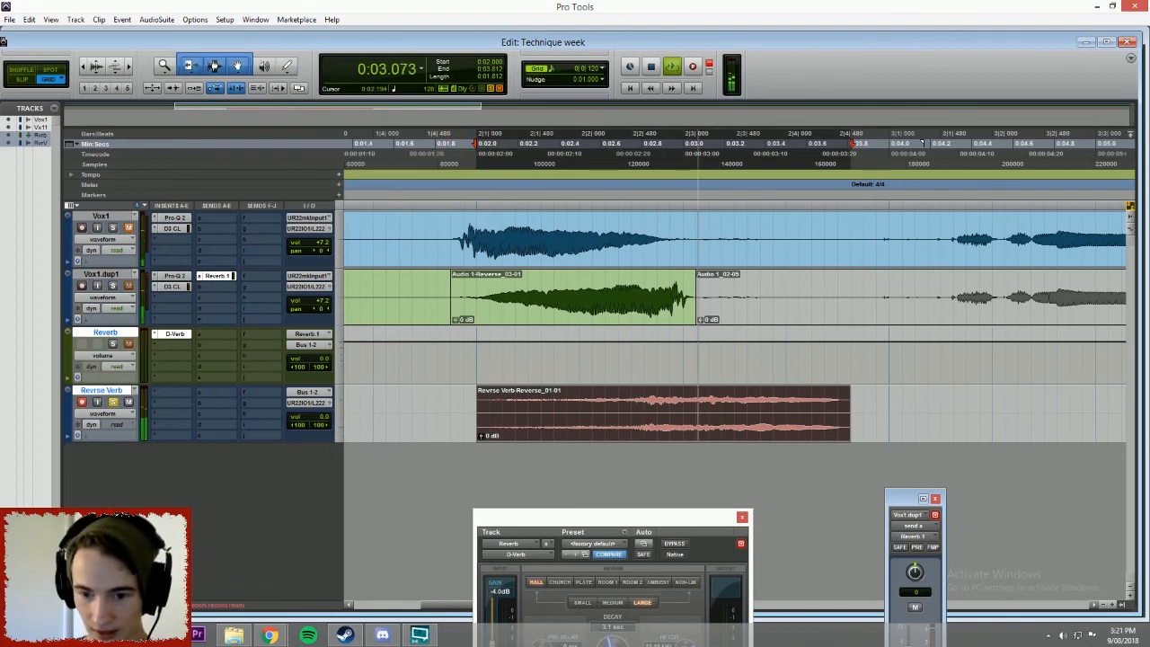
key(space)
key(space)
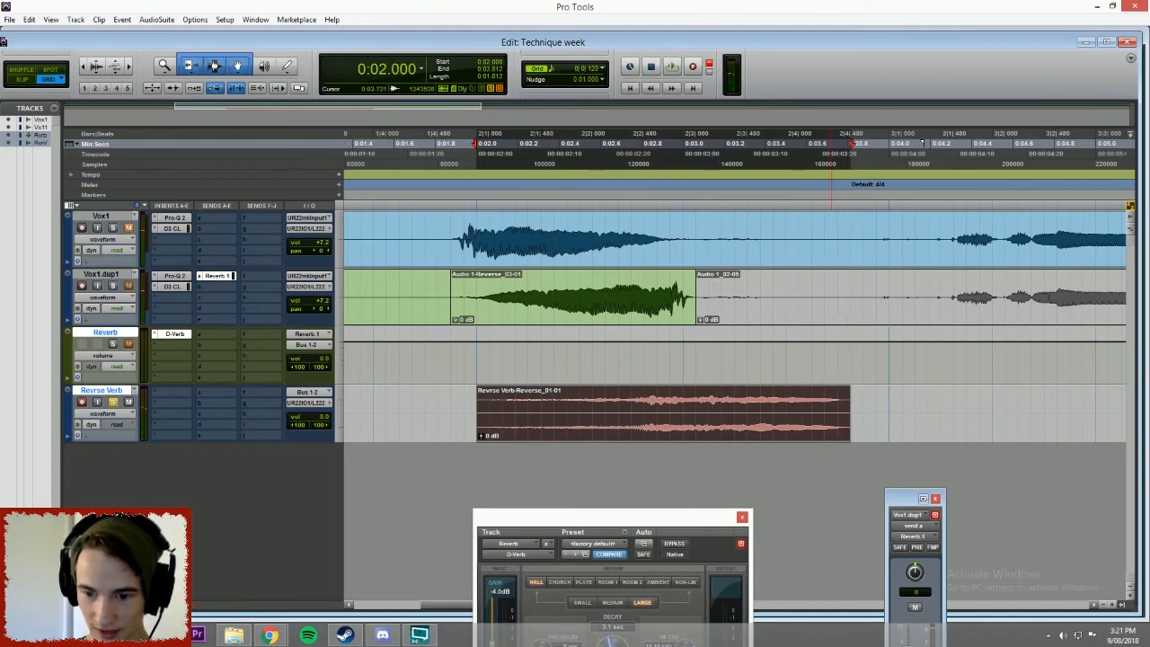
drag(850, 413, 657, 413)
key(space)
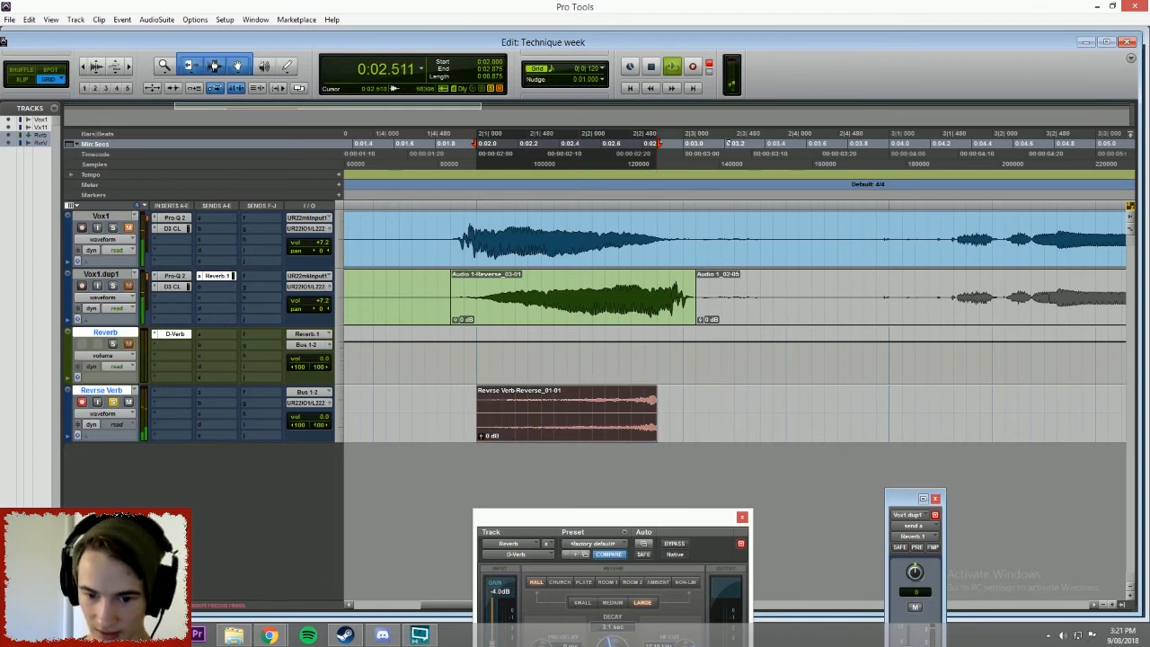
Move the reversed reverb clip earlier to end at 0:02.000 and play it with Revrse Verb unsoloed and Vox1.dup1 muted.
drag(602, 425, 445, 425)
click(742, 518)
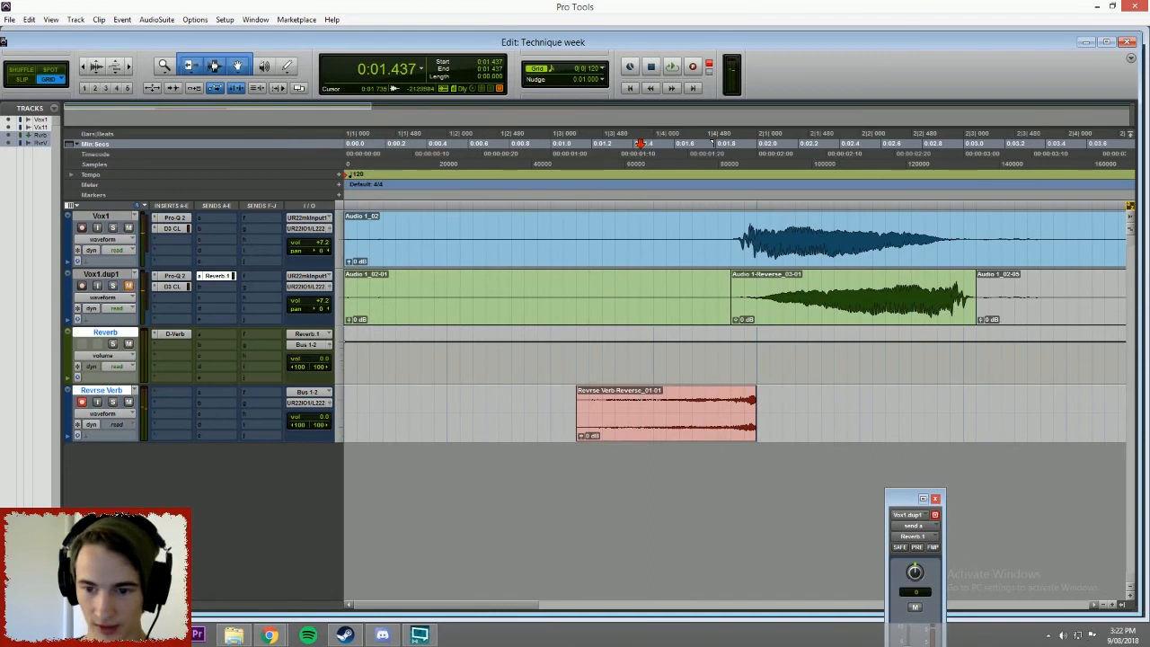
key(space)
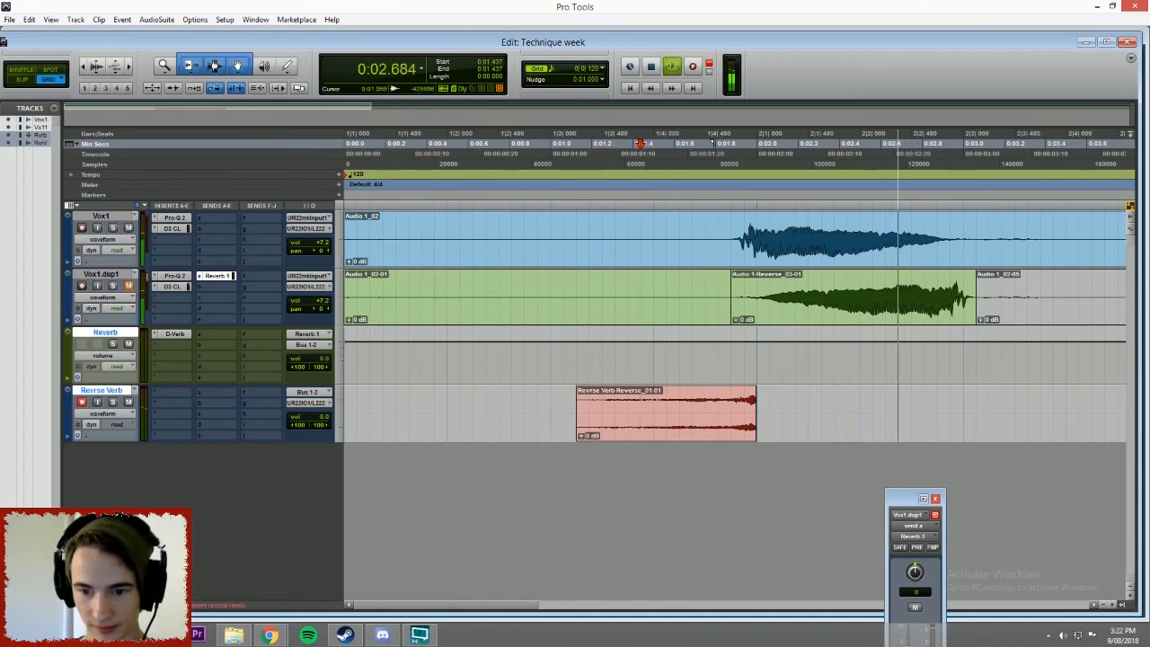
key(space)
Copy the Reverb.1 send from Vox1.dup1 to Vox1, return the Reverb aux output to UR22IO1/L222, and play the result.
drag(214, 277, 219, 218)
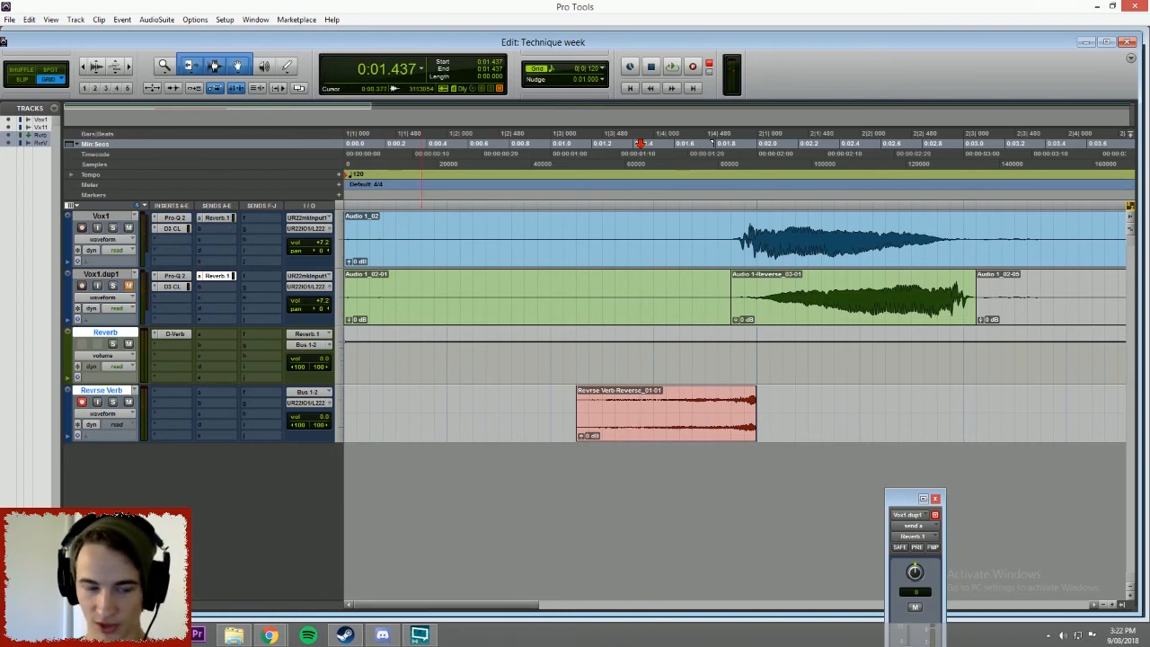
key(space)
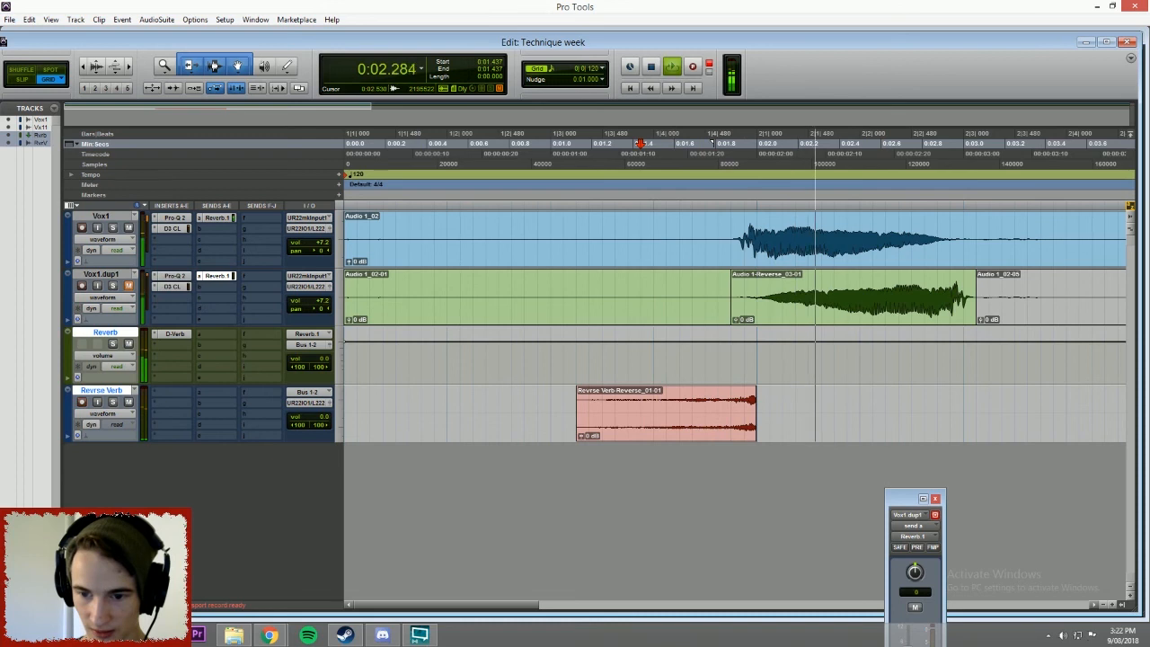
key(space)
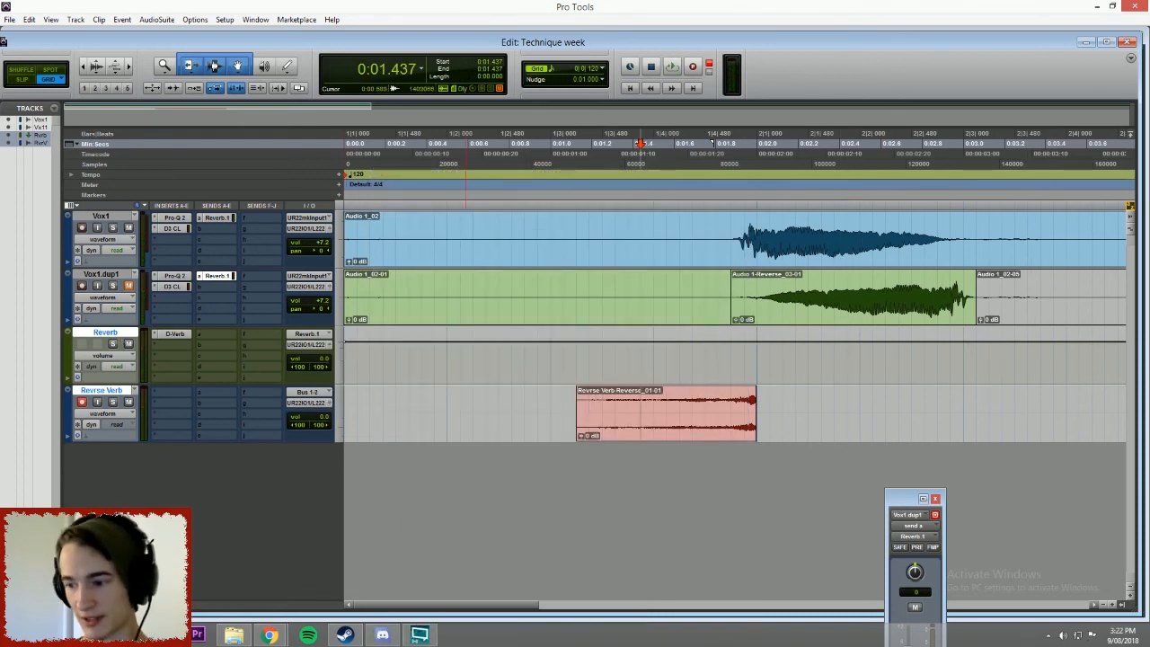
key(space)
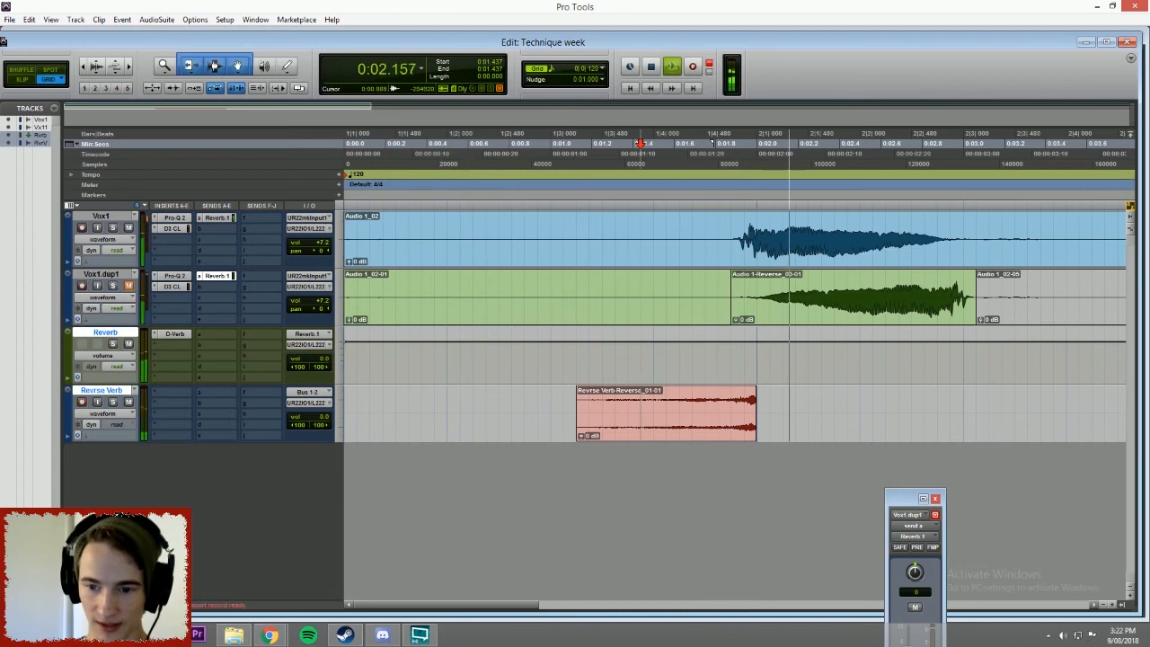
key(space)
Close the Vox1.dup1 send A window.
click(563, 410)
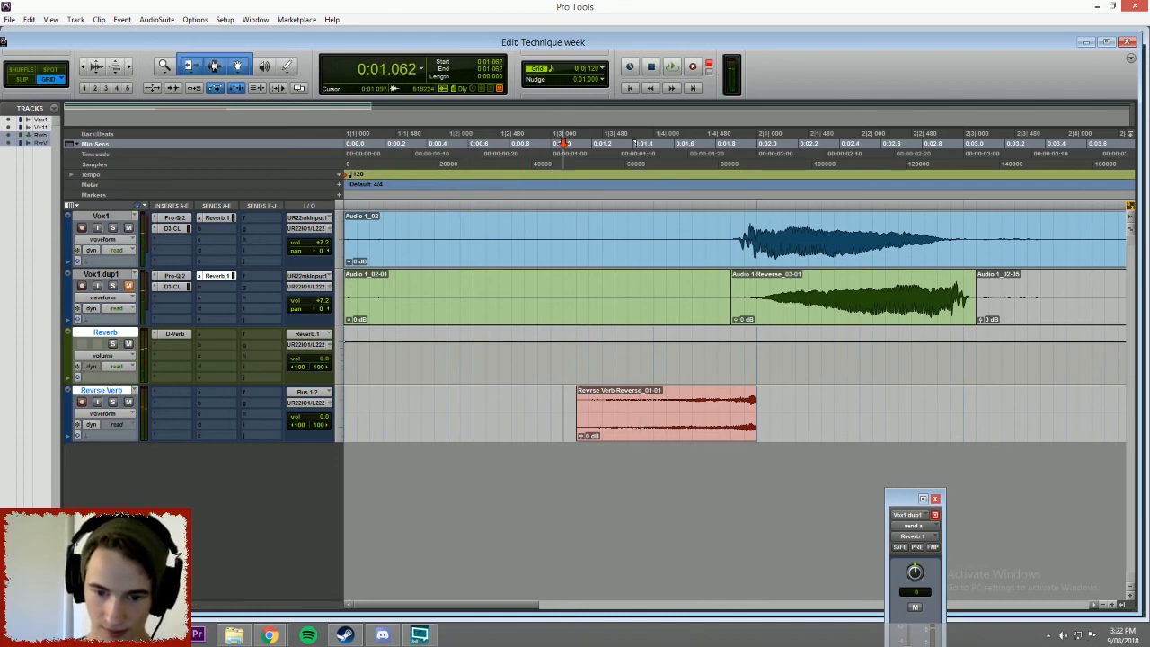
drag(903, 499, 898, 263)
click(930, 291)
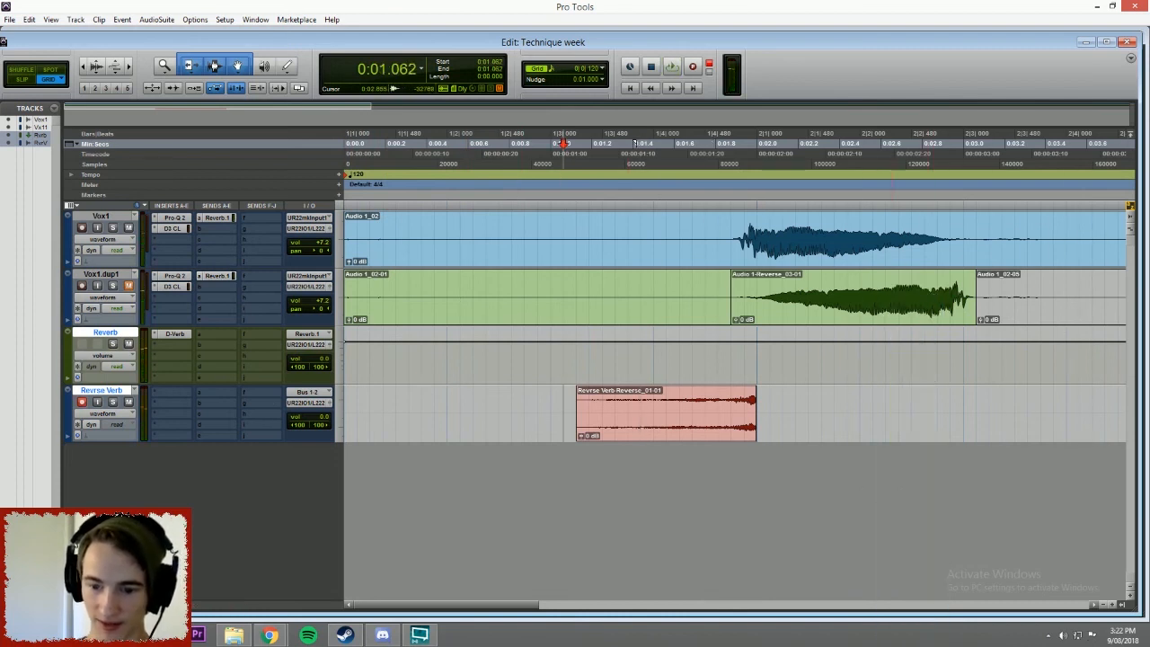
Play the reverse reverb leading into the Vox1 phrase from 0:00.937.
drag(499, 609, 672, 573)
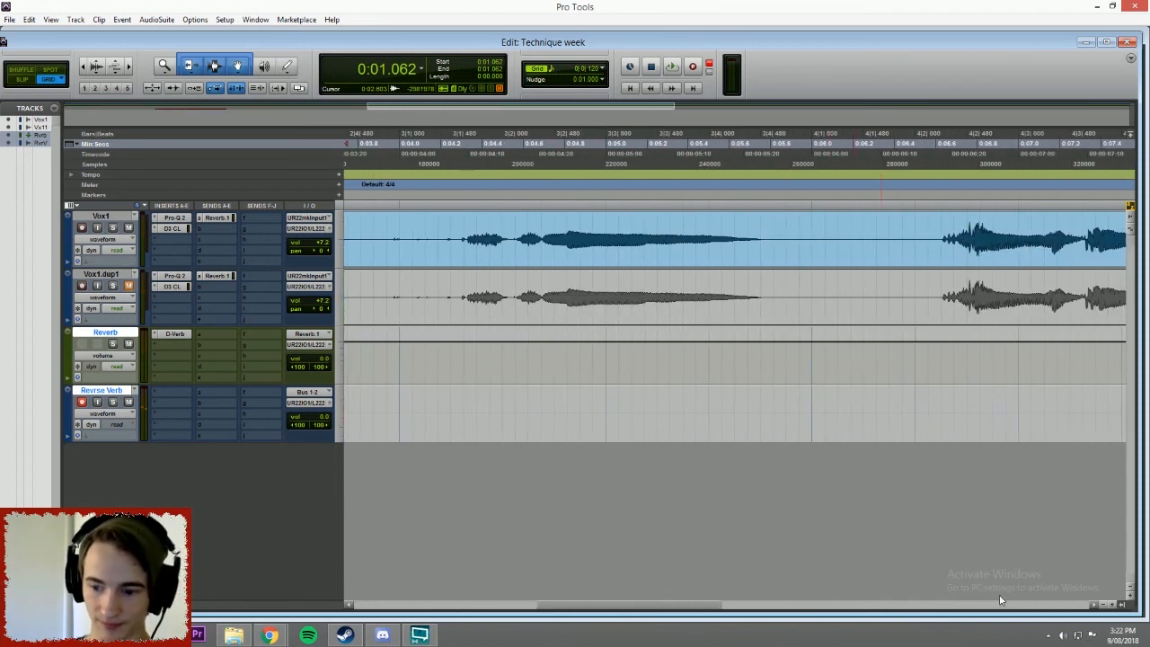
click(1104, 606)
click(1104, 605)
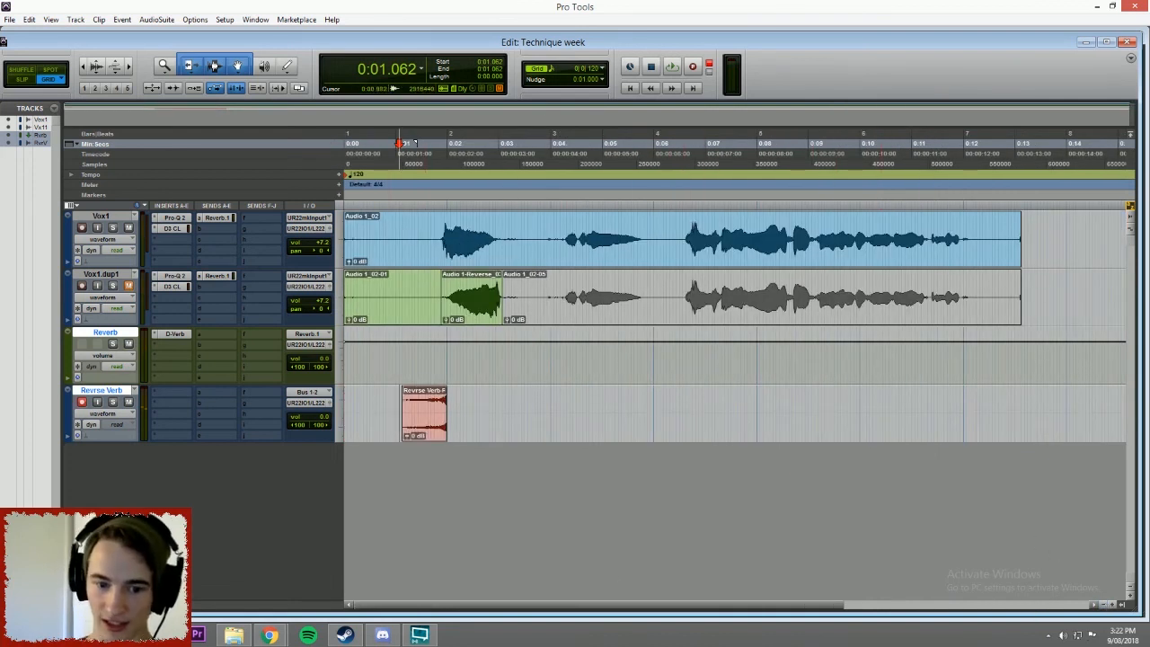
click(401, 144)
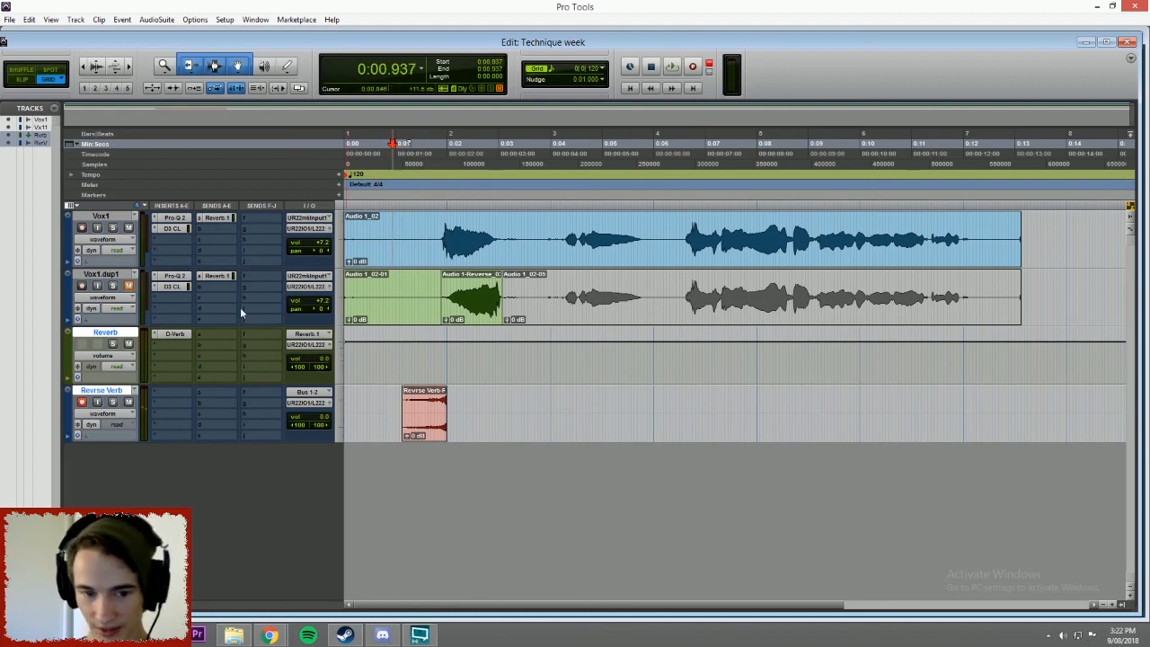
key(space)
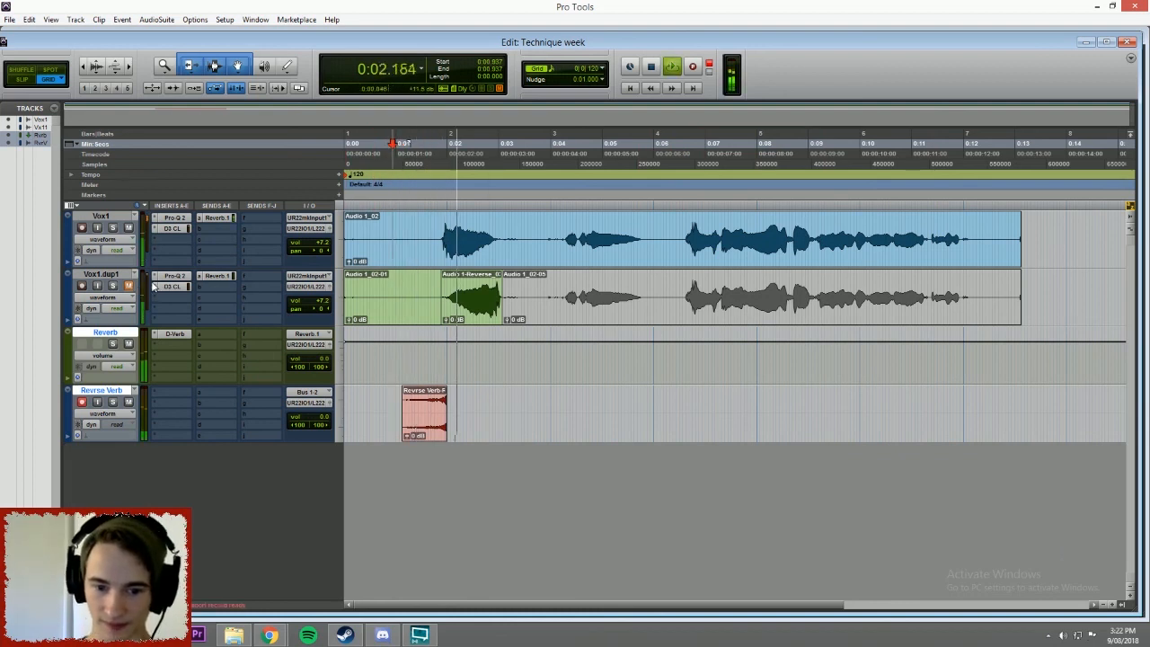
key(space)
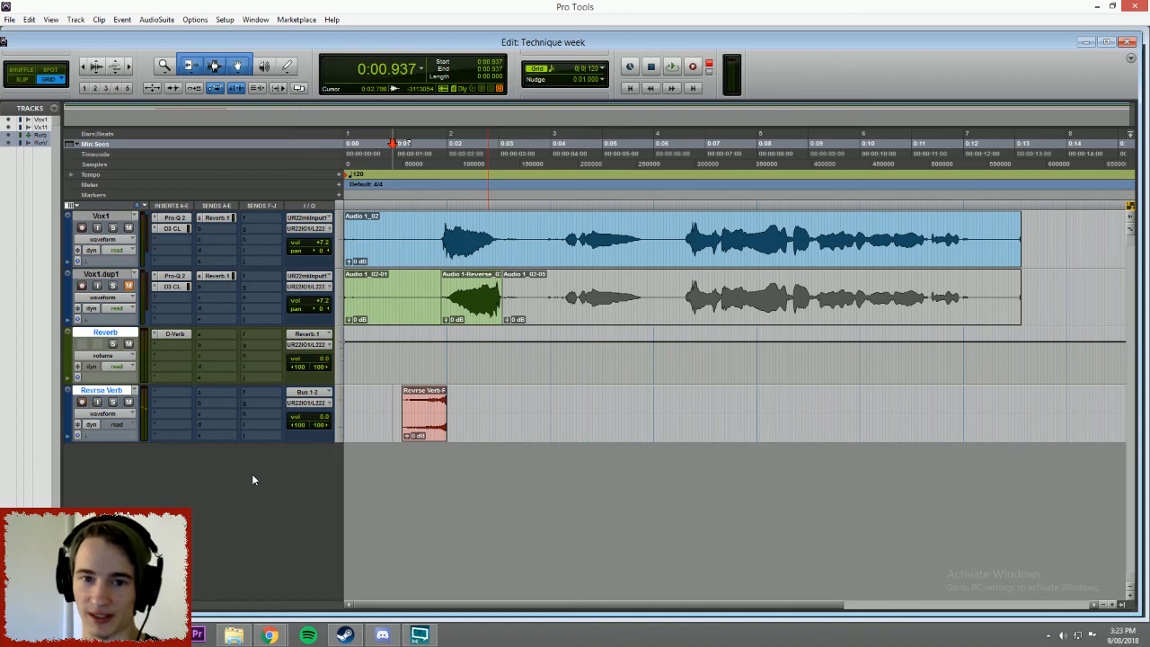
click(424, 424)
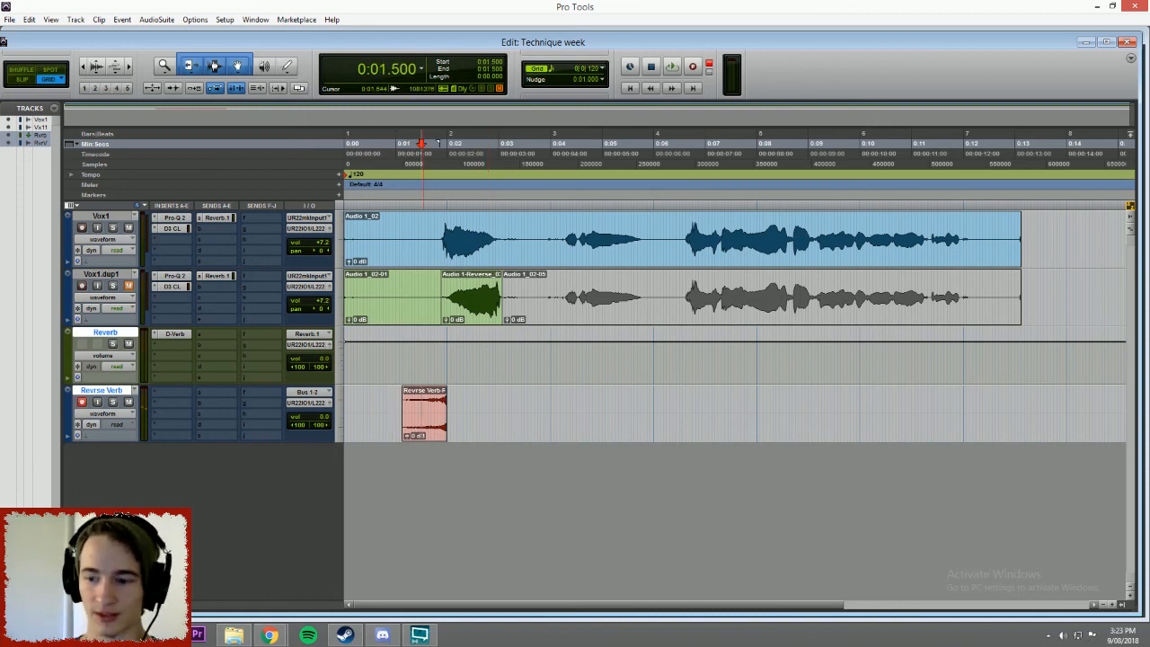